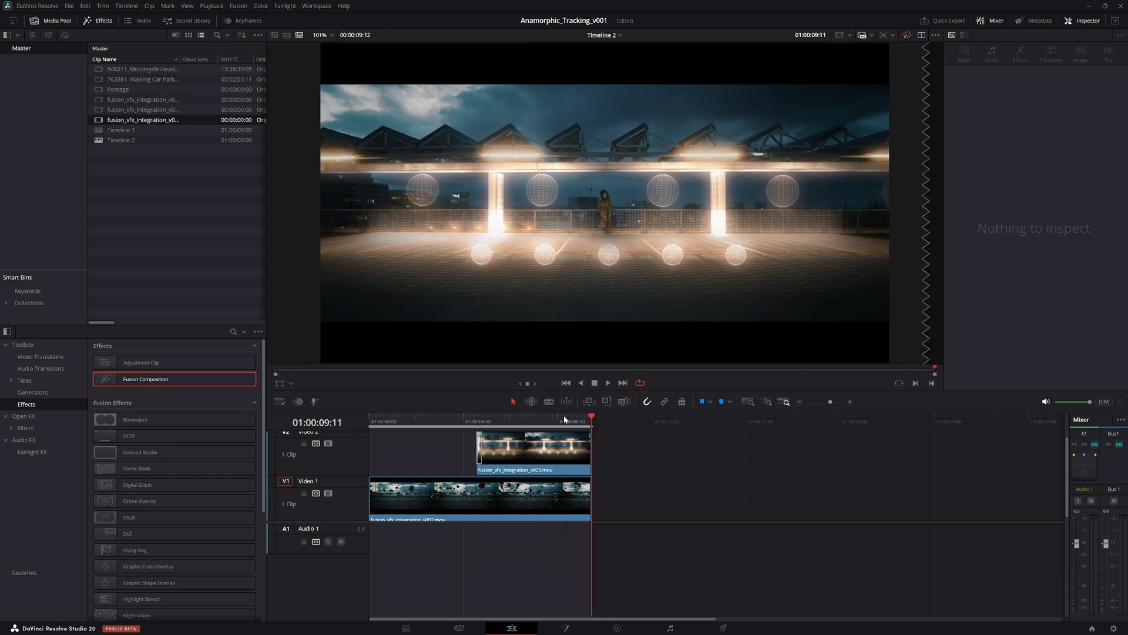
Play Timeline 2 from its start
drag(563, 419, 358, 424)
key(space)
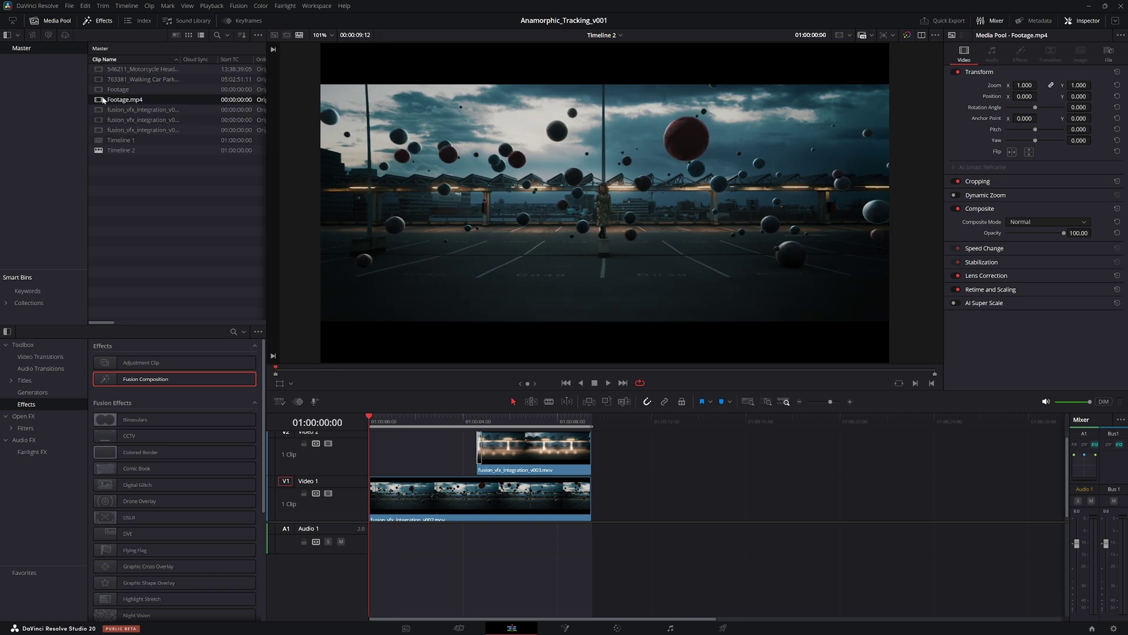
Place Footage.mp4 on Video 1 after the existing clips and clear the timeline's in and out points
drag(101, 99, 624, 512)
click(670, 421)
key(alt+x)
drag(682, 441, 501, 417)
click(560, 486)
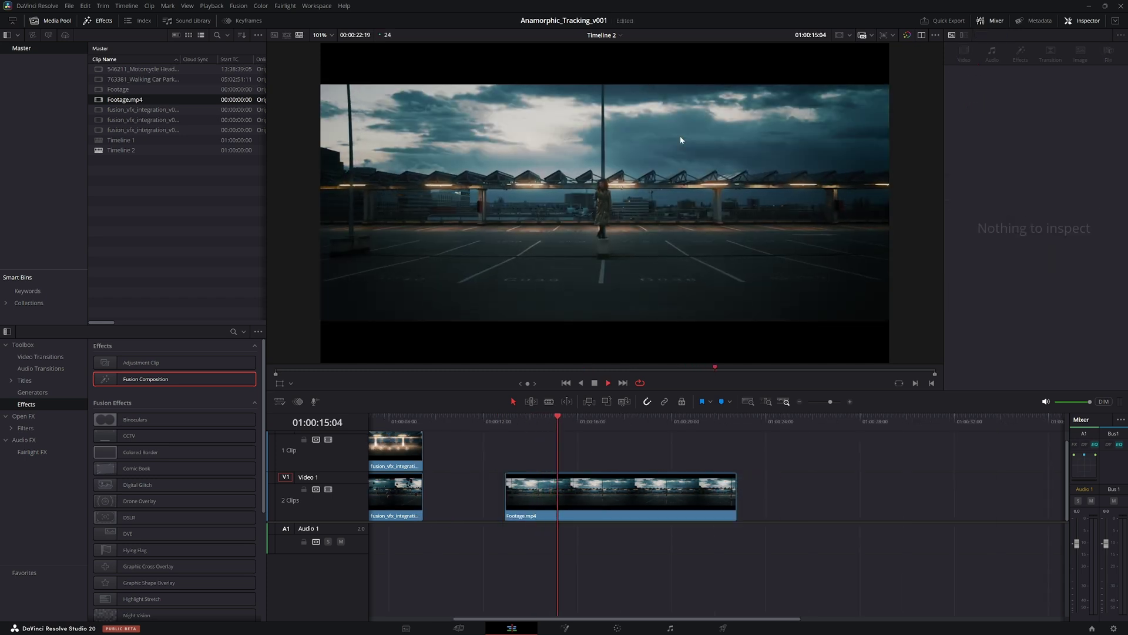
Try lowering the vertical zoom of the Footage.mp4 clip independently of its horizontal zoom
click(539, 483)
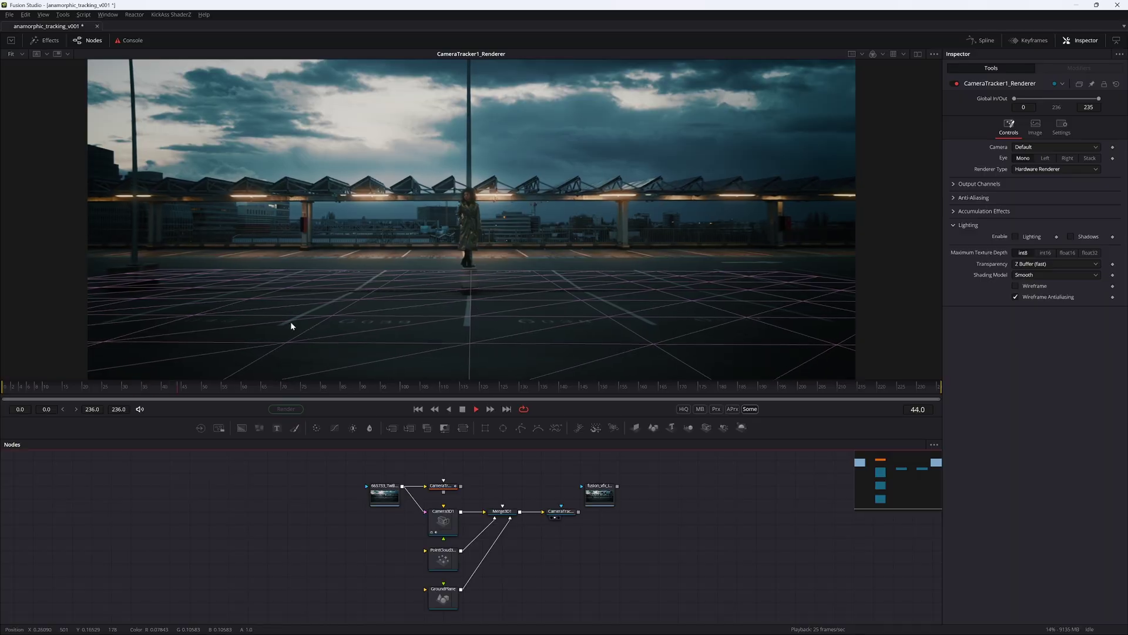
scroll(291, 323, up, 5)
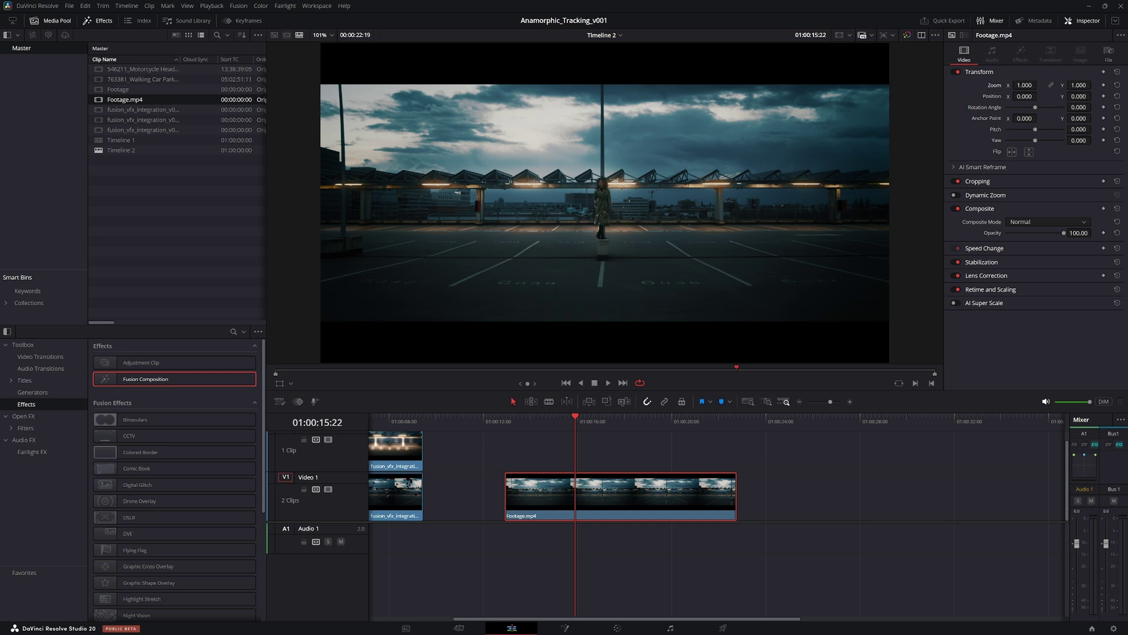
drag(1078, 85, 1042, 85)
Add a Fusion Composition above Footage.mp4, stretch it to the clip's length and open it on the Fusion page
drag(145, 378, 507, 452)
drag(617, 451, 702, 455)
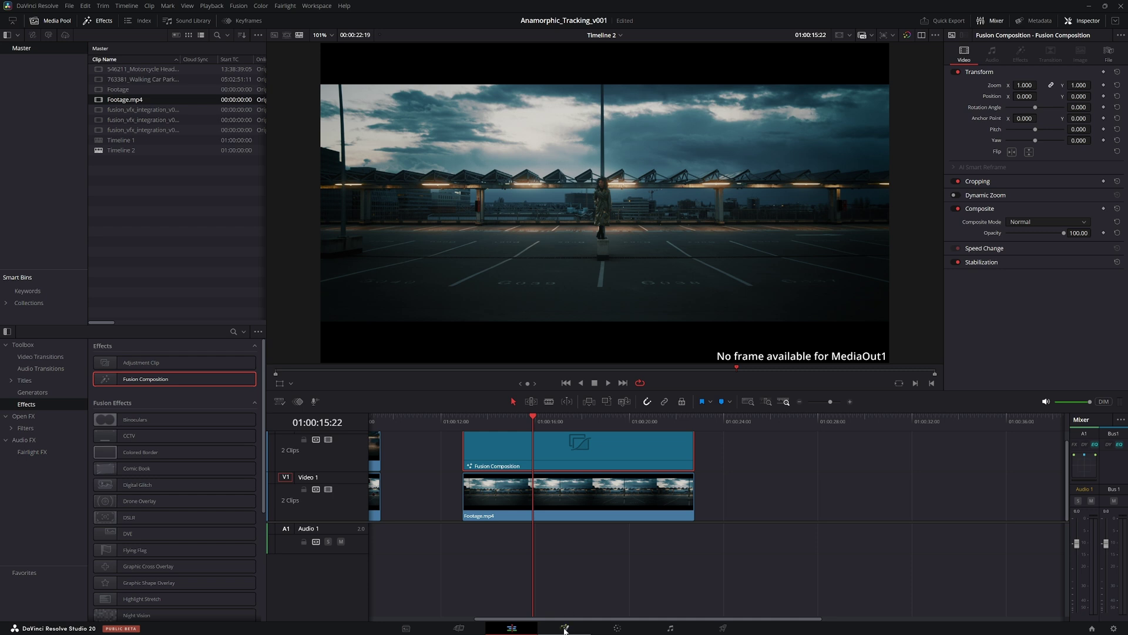
click(589, 625)
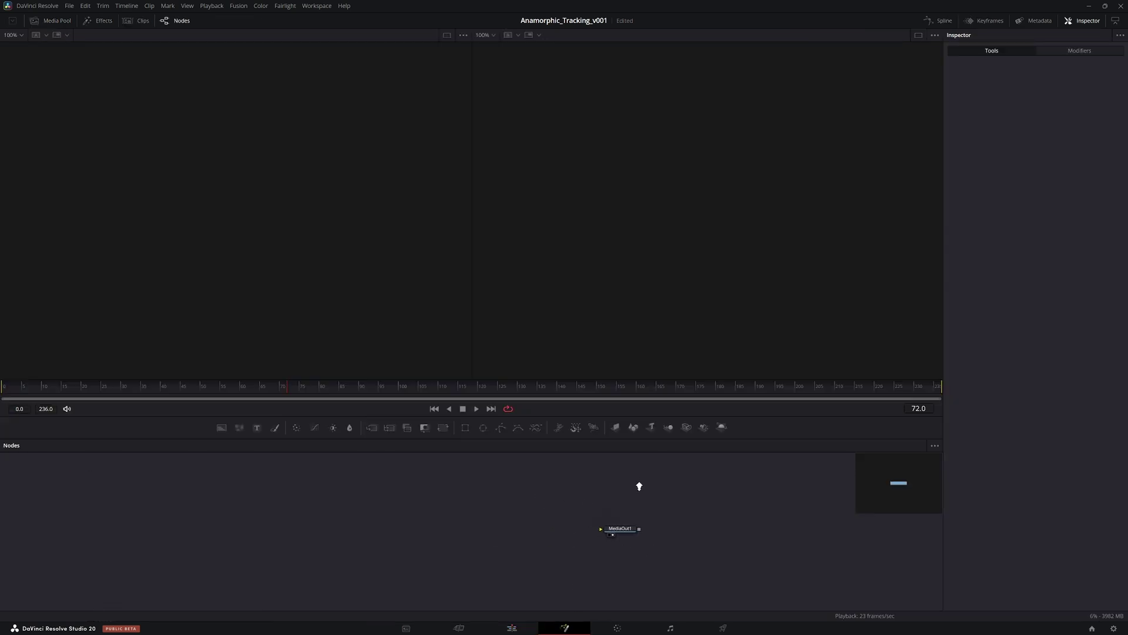
Add the Footage clip from the media pool to the node graph and show it in a single viewer
click(55, 24)
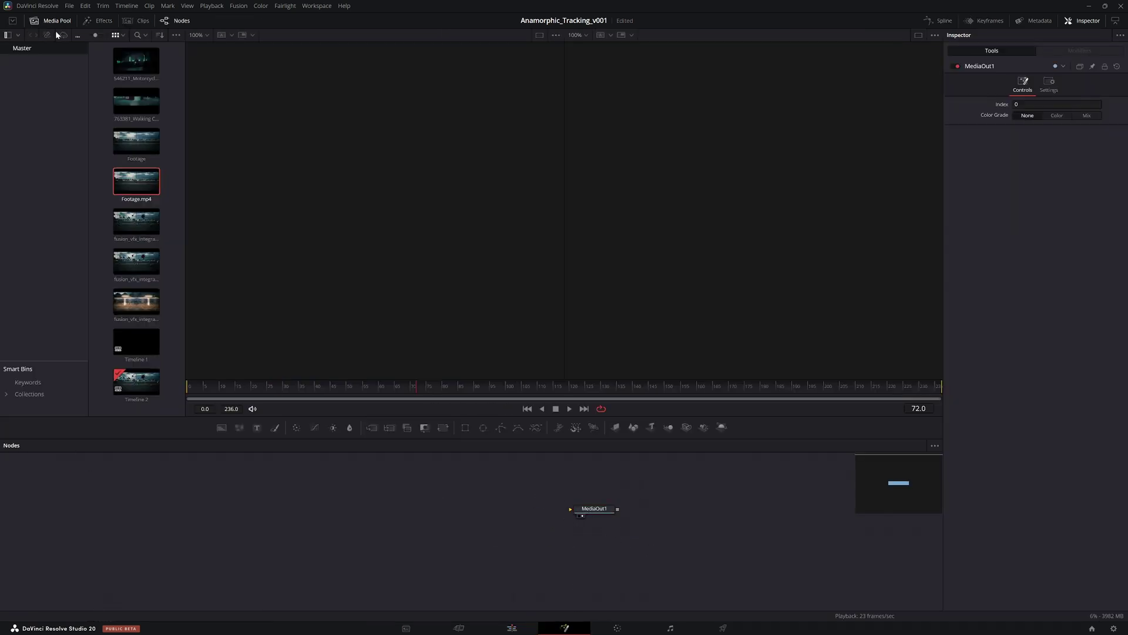
drag(135, 144, 356, 502)
key(2)
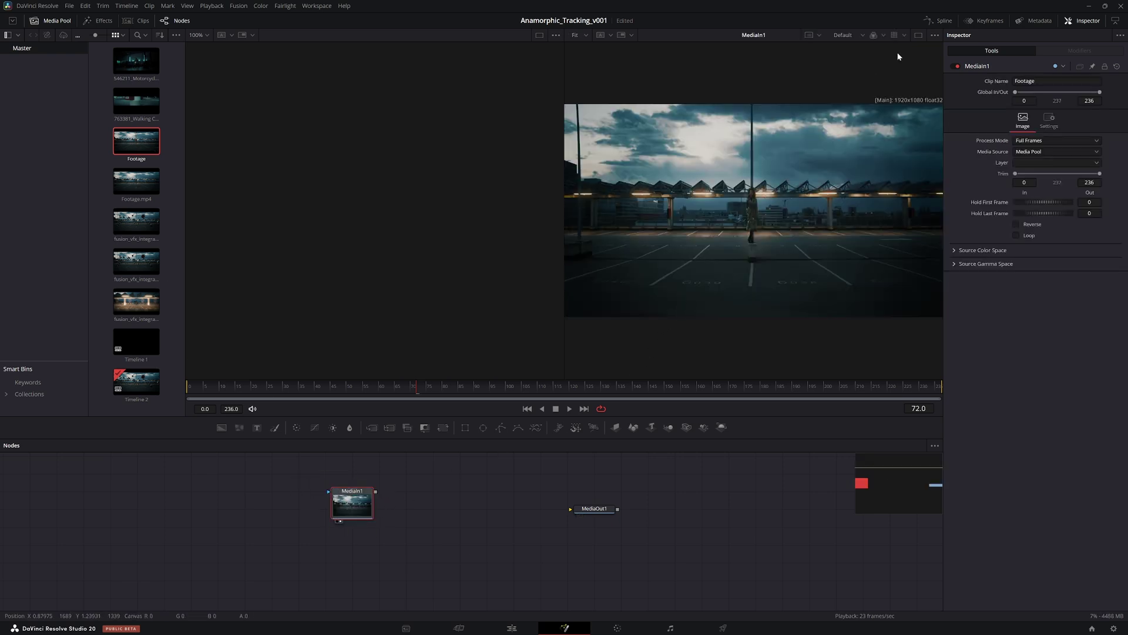
click(919, 35)
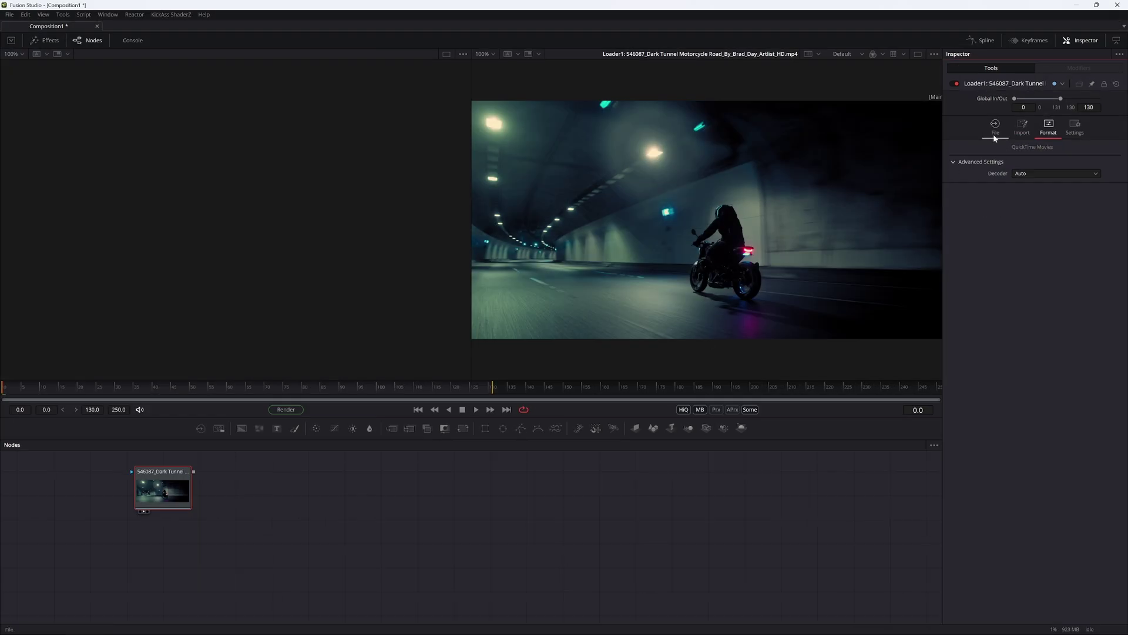
In Fusion Studio, set the motorcycle clip loader's import Pixel Aspect to Default and fit the image in the viewer
click(1023, 127)
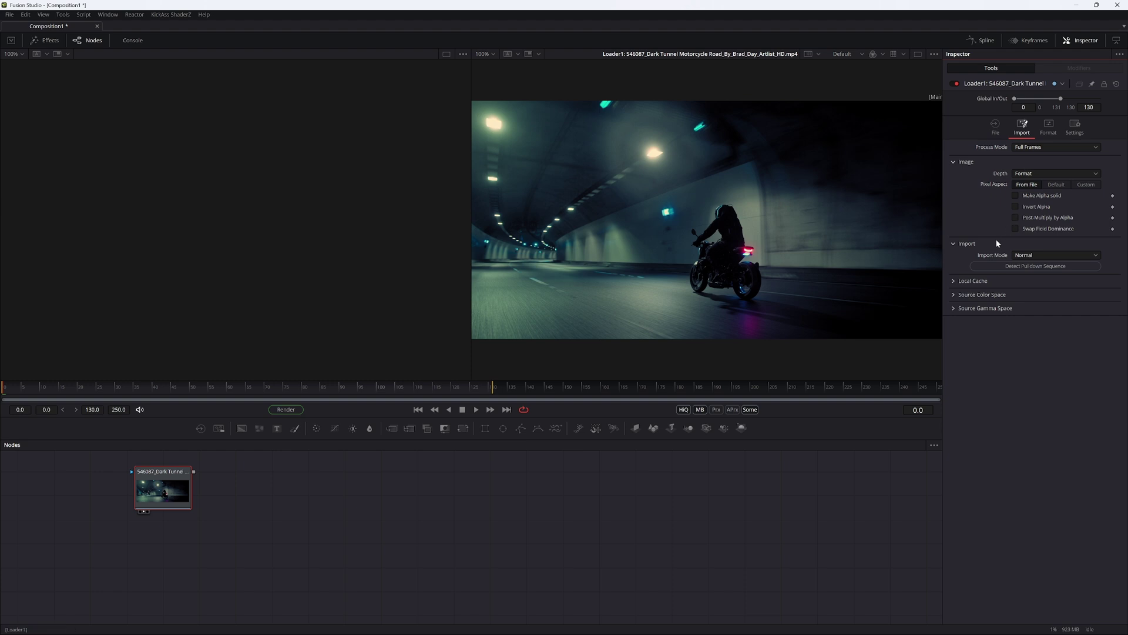
key(ctrl+f)
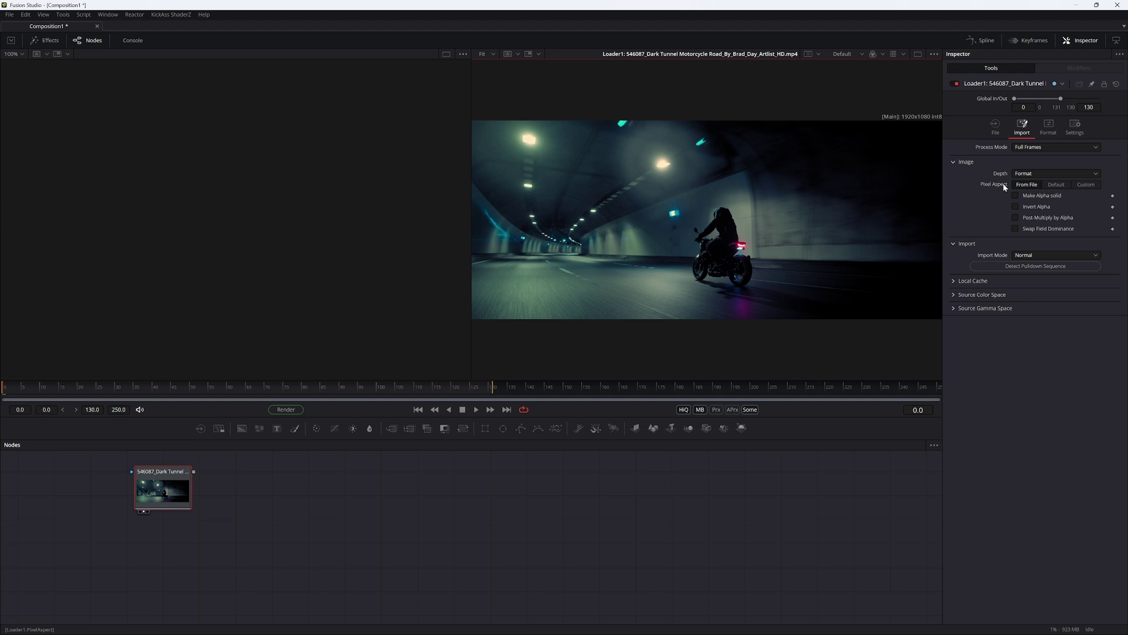
click(995, 128)
click(1028, 135)
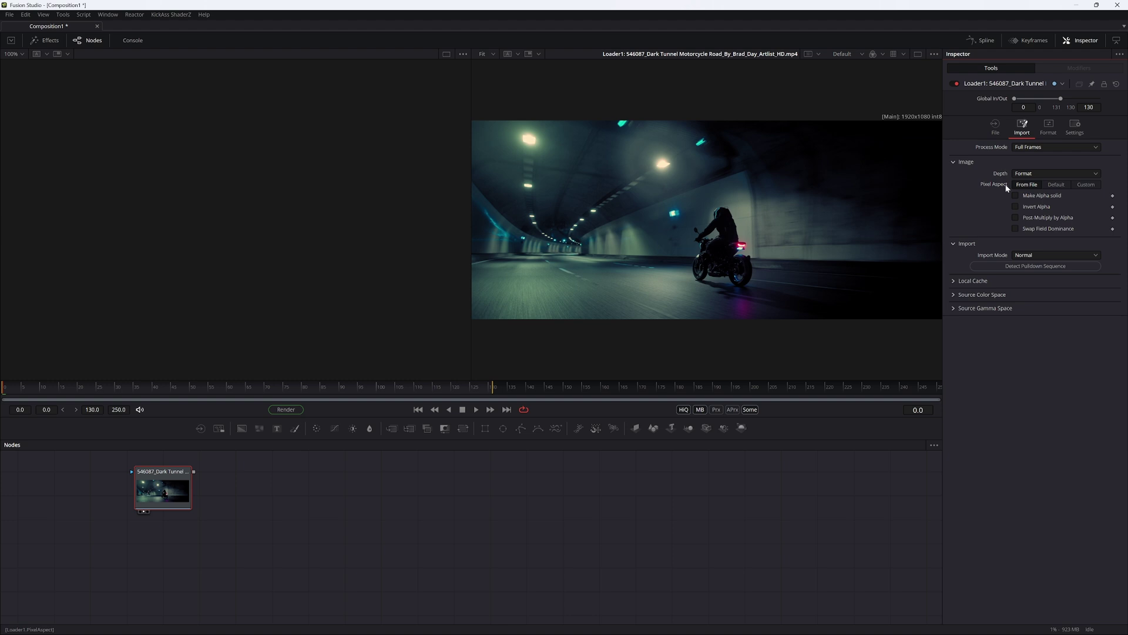
click(1056, 185)
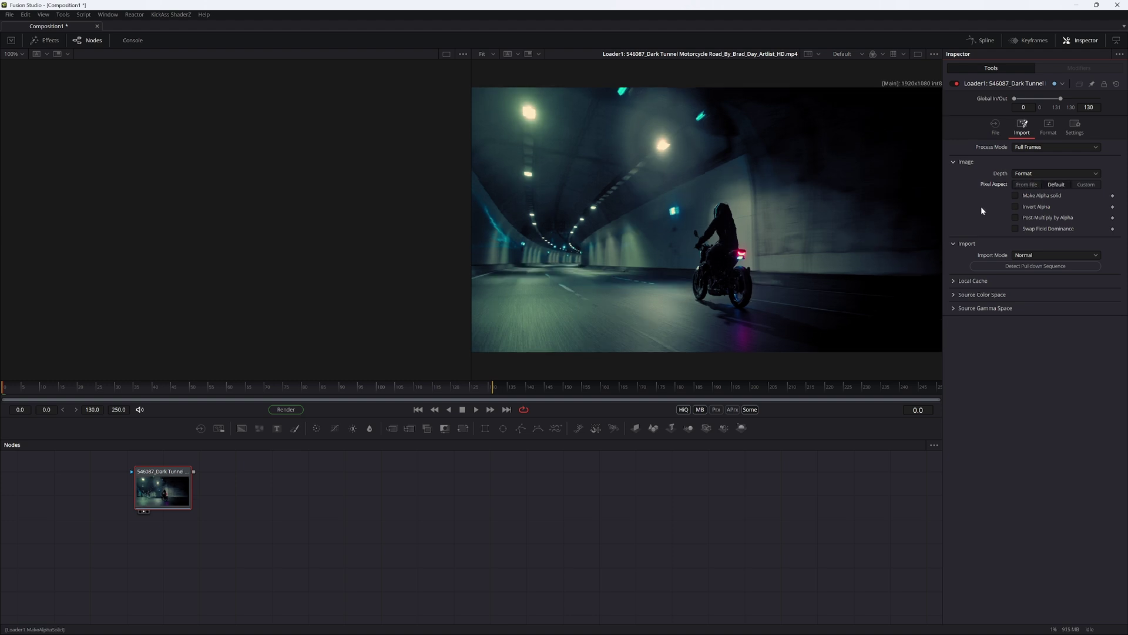
scroll(886, 220, down, 2)
key(ctrl+f)
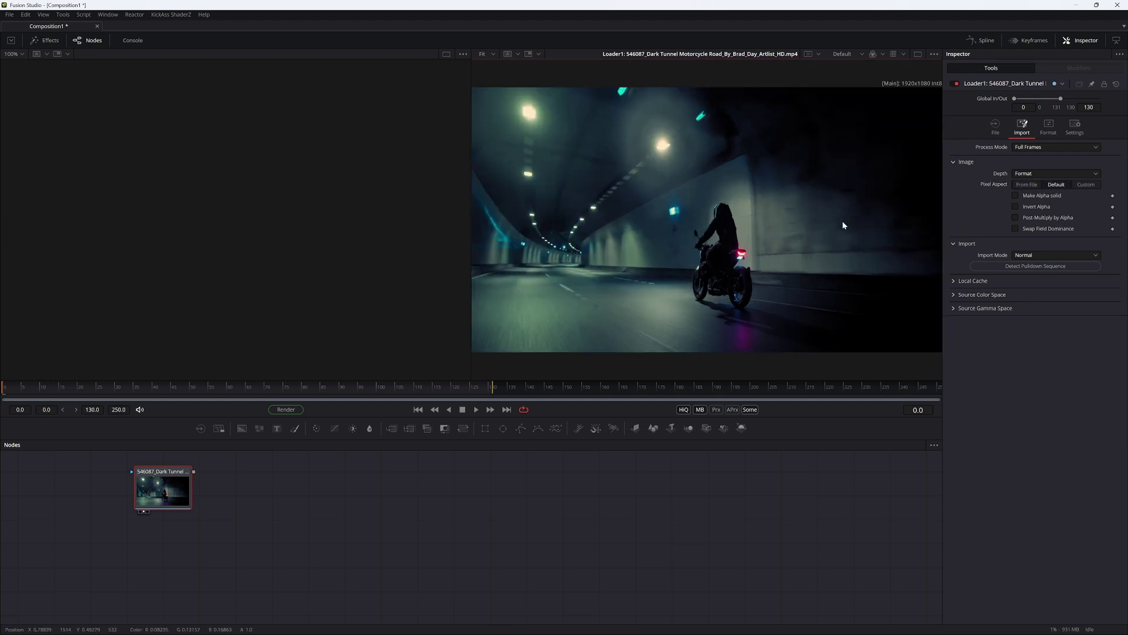
Switch the loader's Pixel Aspect to Custom and set its X value to 1.5
click(1086, 185)
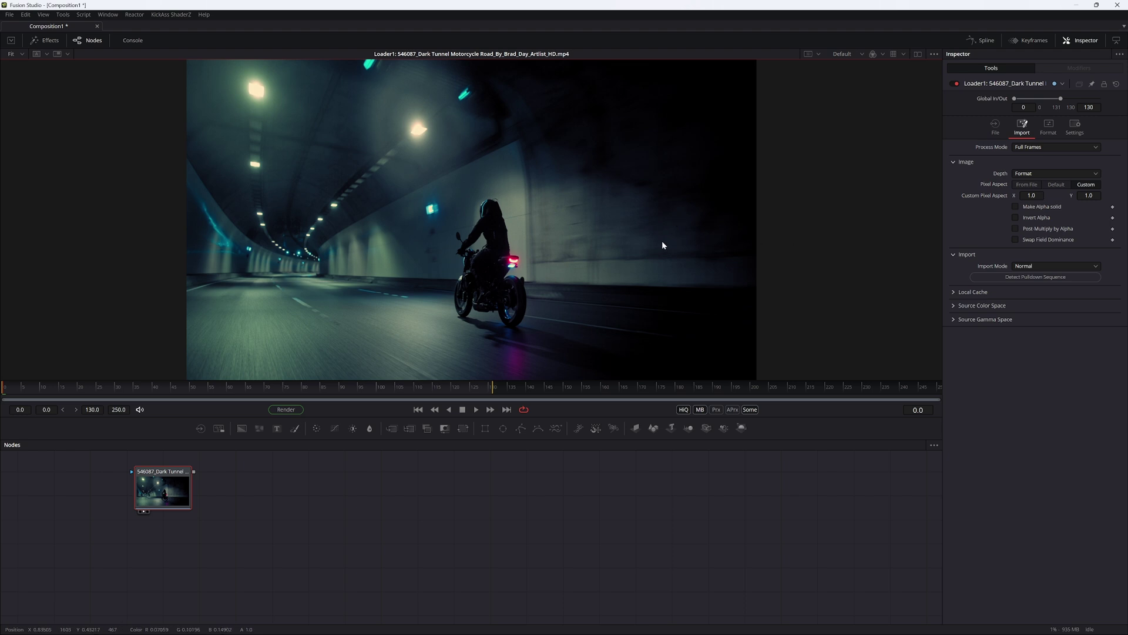
click(1035, 195)
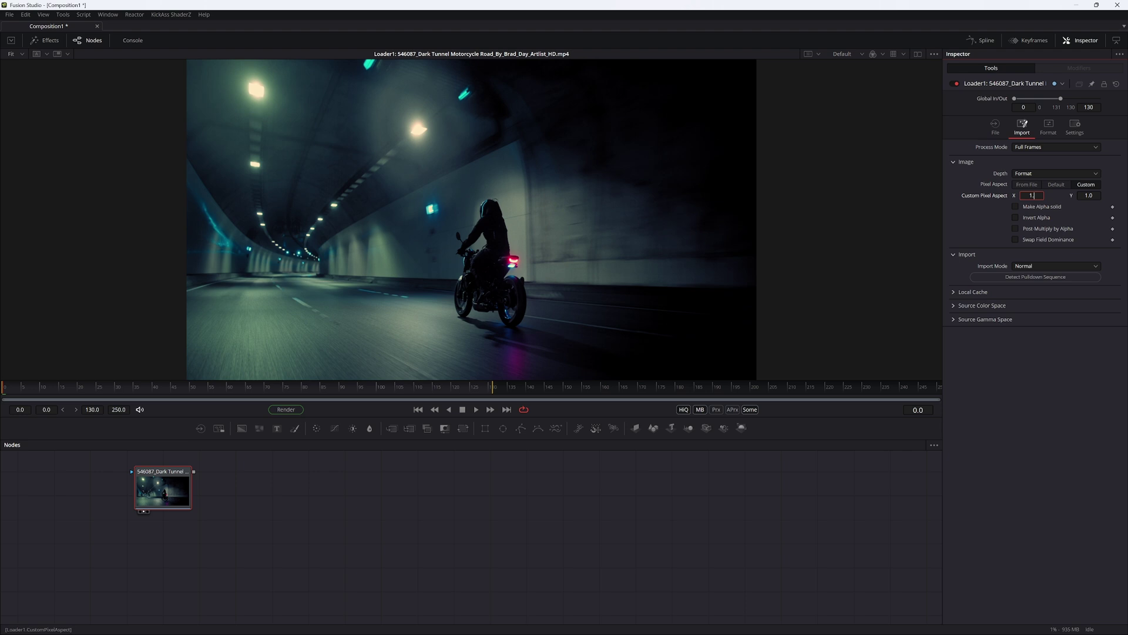
text(5)
key(Return)
scroll(708, 232, down, 1)
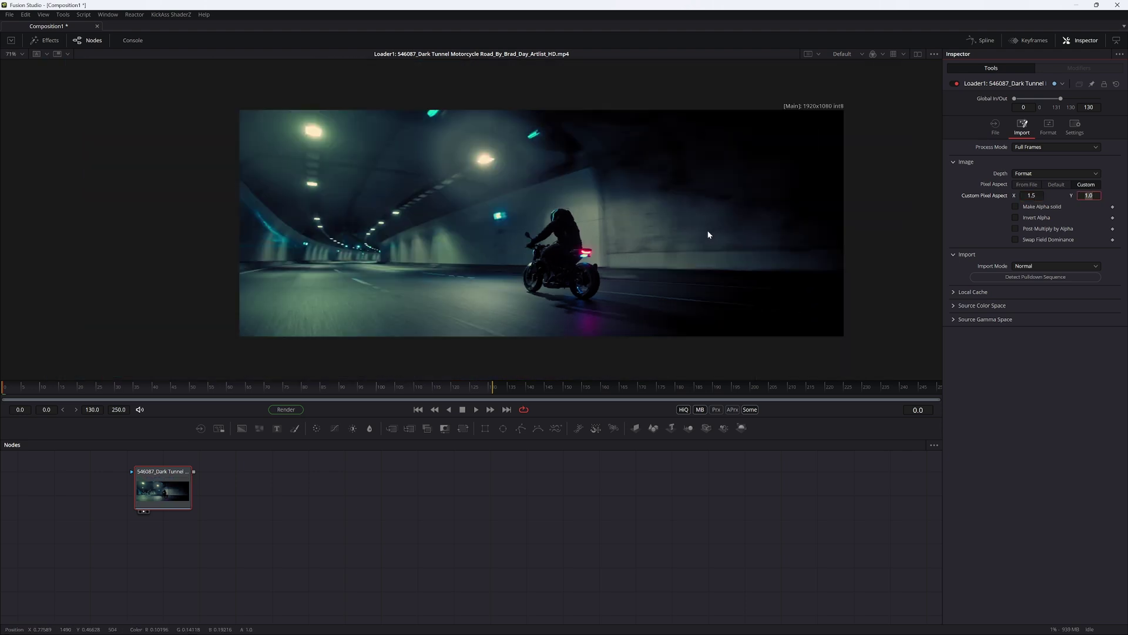
Compare the motorcycle image using the From File pixel aspect against the custom 1.5 aspect
click(1031, 185)
key(ctrl+f)
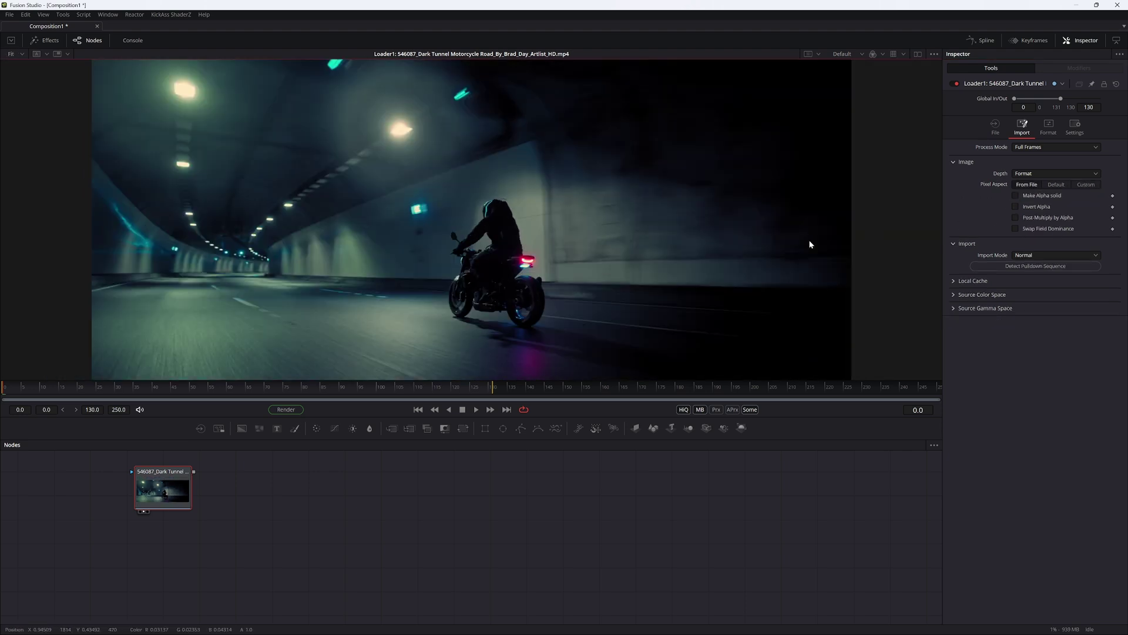
click(1086, 186)
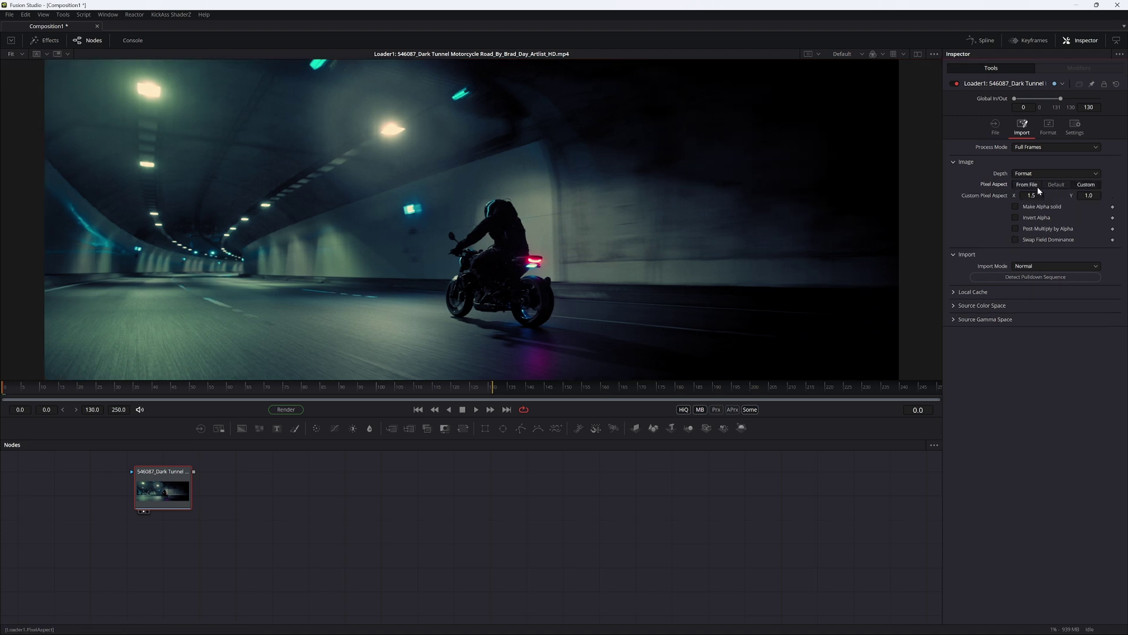
click(1037, 187)
Use the Custom pixel aspect on the loader and set its X value to 1.333
click(1078, 184)
drag(1031, 195, 1007, 195)
click(1038, 195)
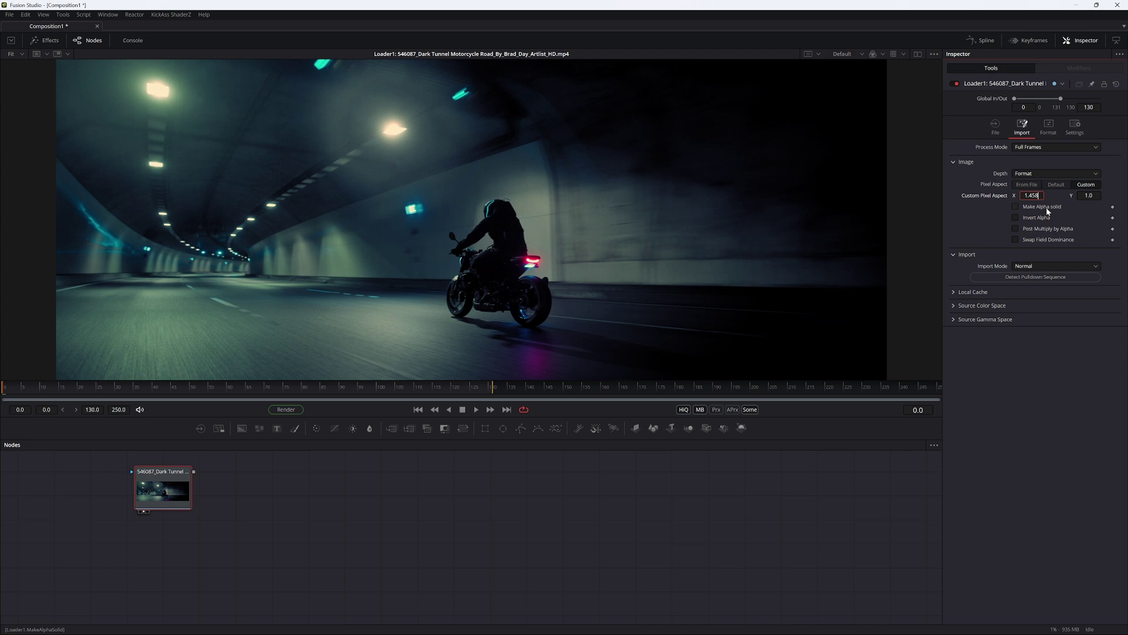
text(1.333)
key(Tab)
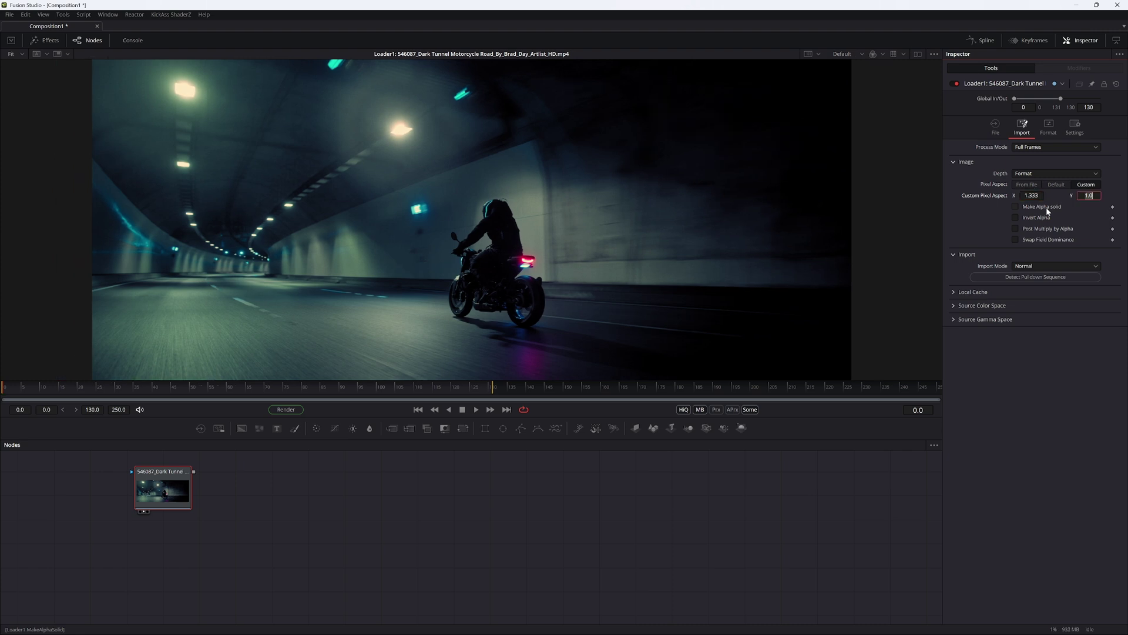
Alternate the Pixel Aspect between From File and Custom to compare the file's aspect with the 1.333 value
click(1027, 185)
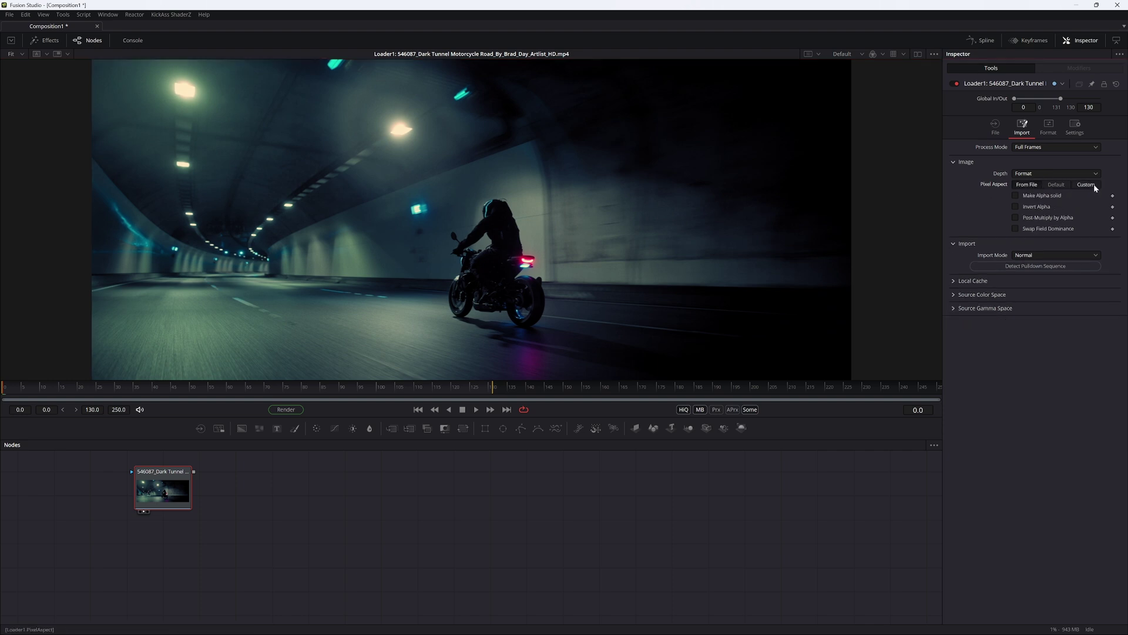
click(1093, 185)
click(1029, 186)
click(1083, 184)
click(1031, 186)
click(1083, 185)
Set the loader's custom pixel aspect X value to 1
click(1032, 195)
text(1)
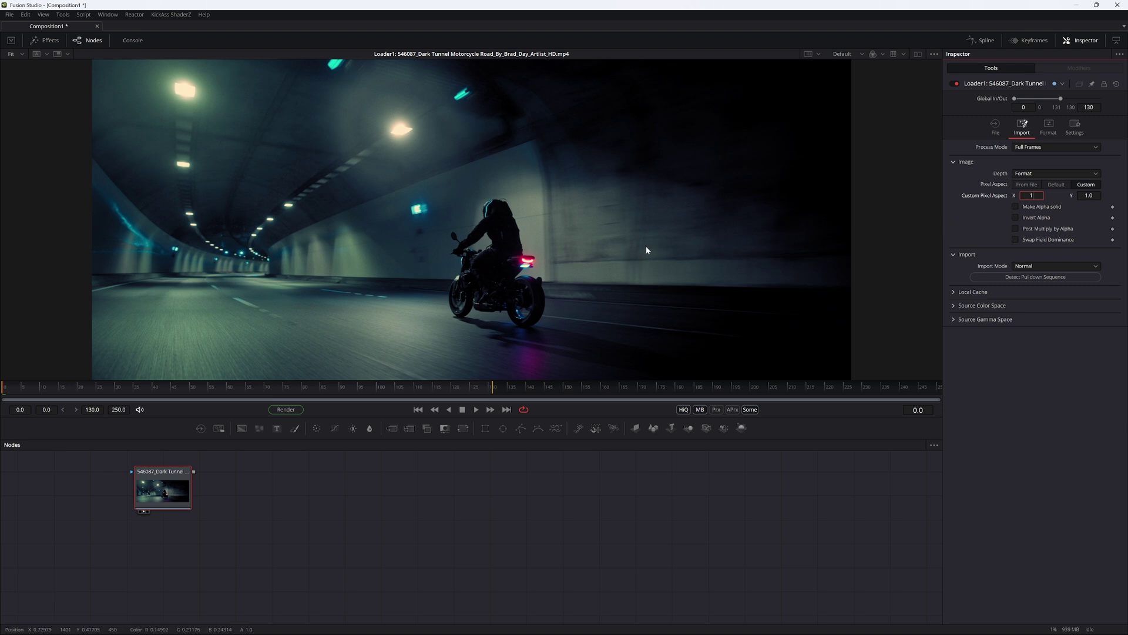
key(Return)
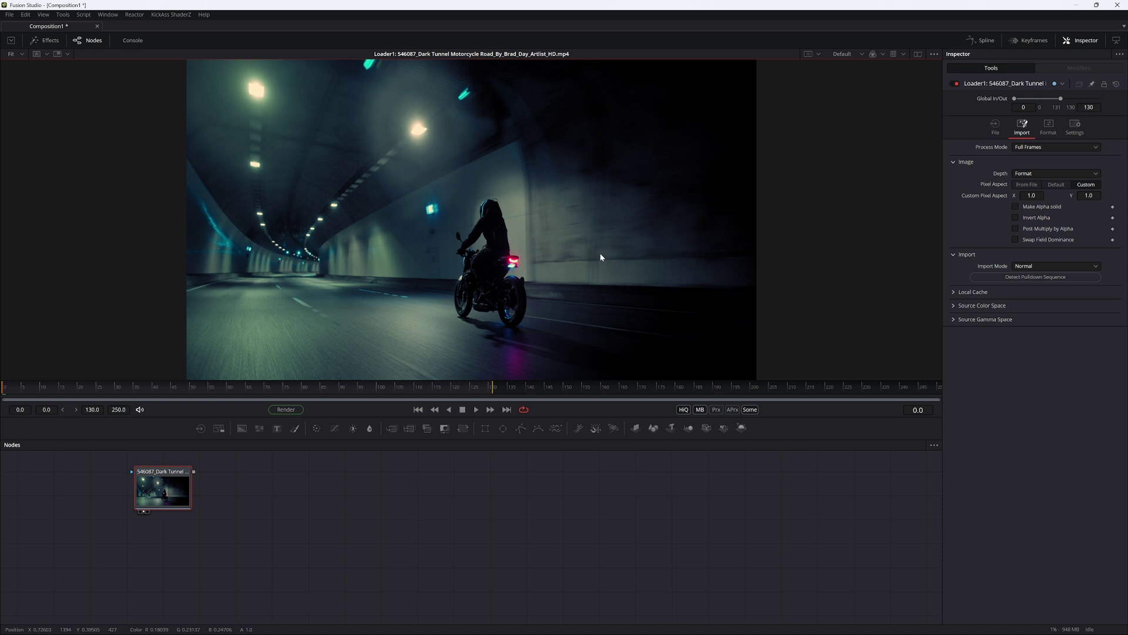
Turn the viewer's Smooth Resize off and back on while inspecting the enlarged image, and fit the image again
click(934, 53)
click(902, 92)
scroll(516, 169, up, 5)
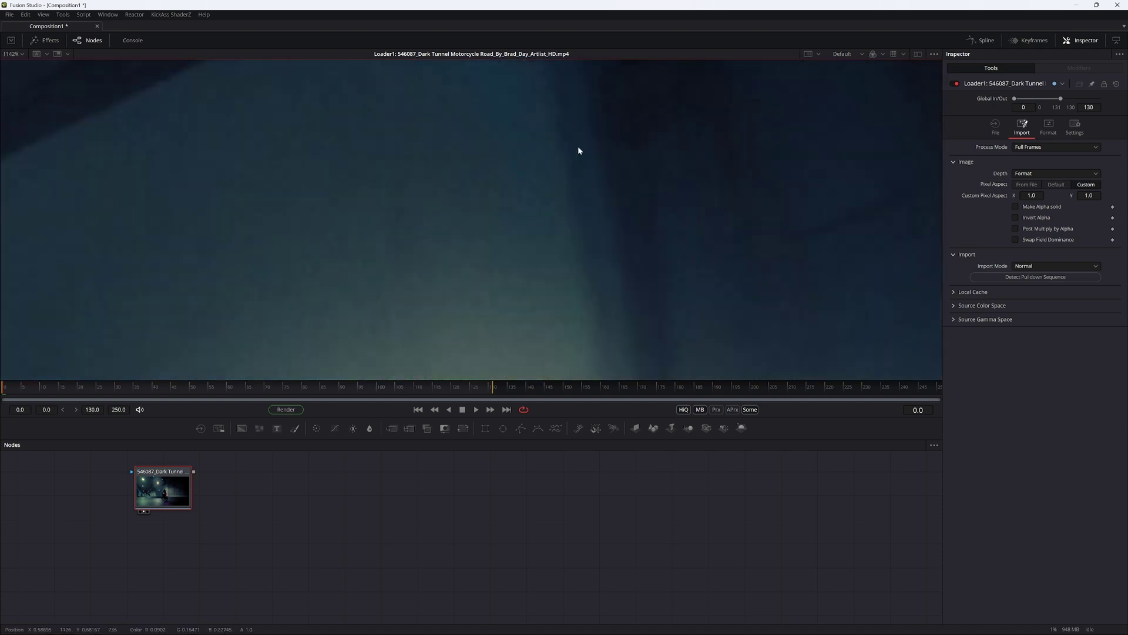
click(933, 53)
click(902, 92)
key(ctrl+f)
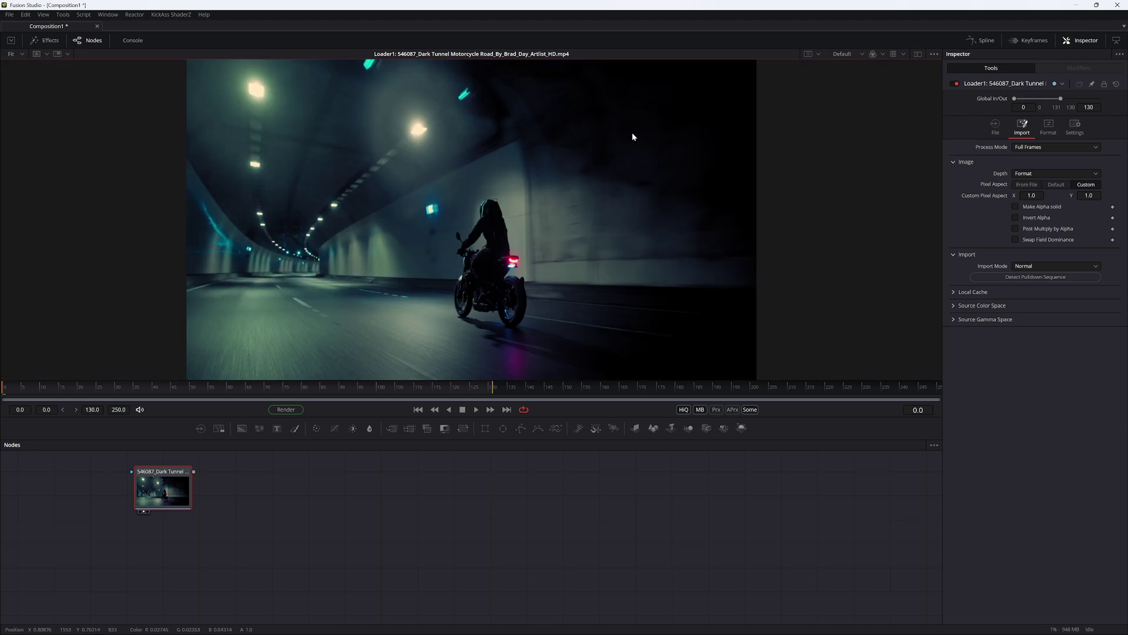
Turn off Smooth Resize in the viewer and inspect the shape of a single enlarged pixel
scroll(509, 161, up, 8)
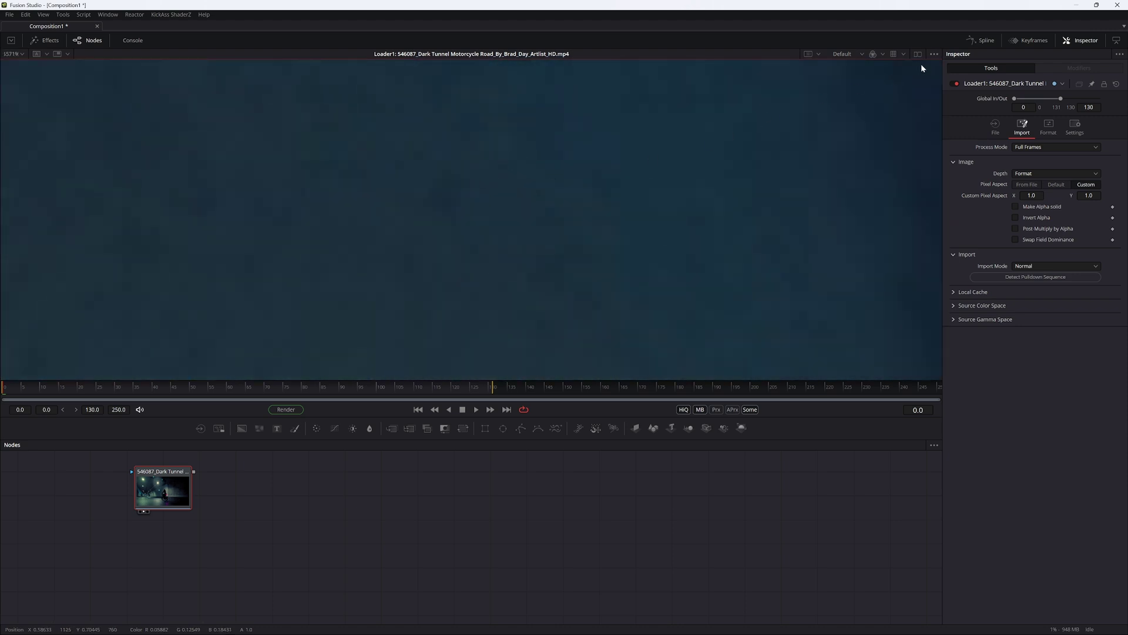
click(933, 55)
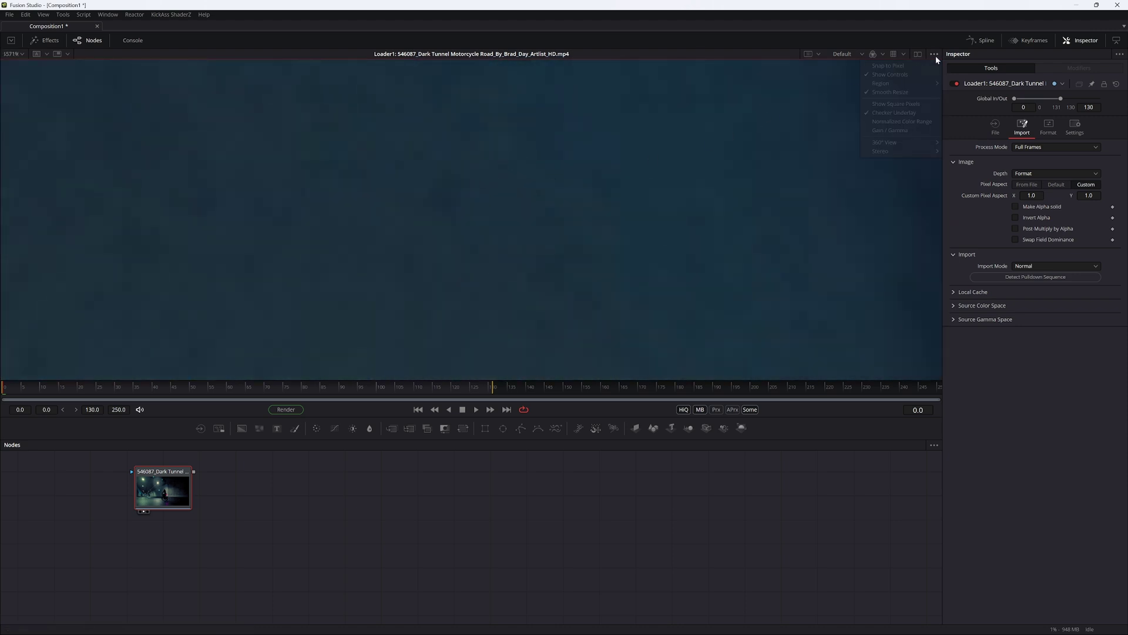
click(899, 93)
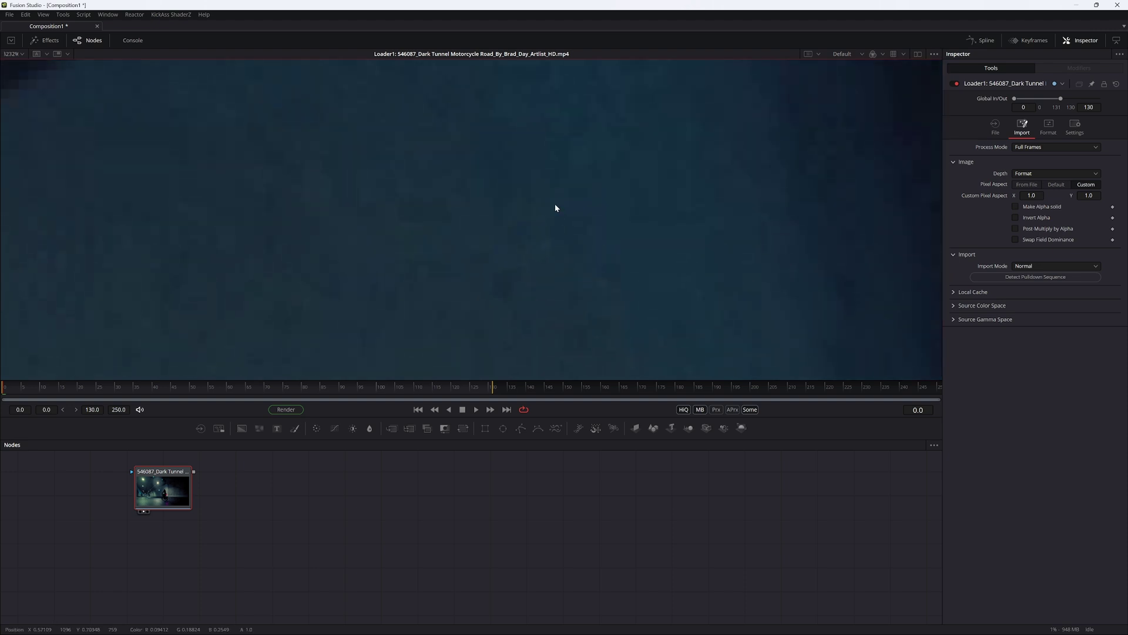
scroll(560, 165, up, 1)
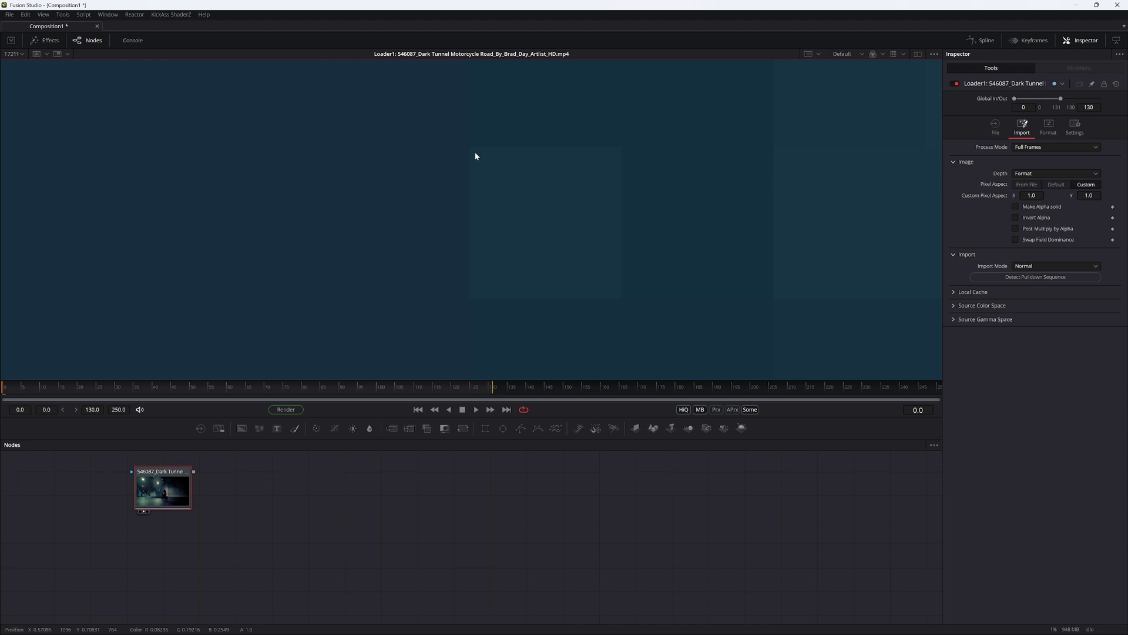
drag(470, 148, 623, 298)
drag(471, 150, 623, 300)
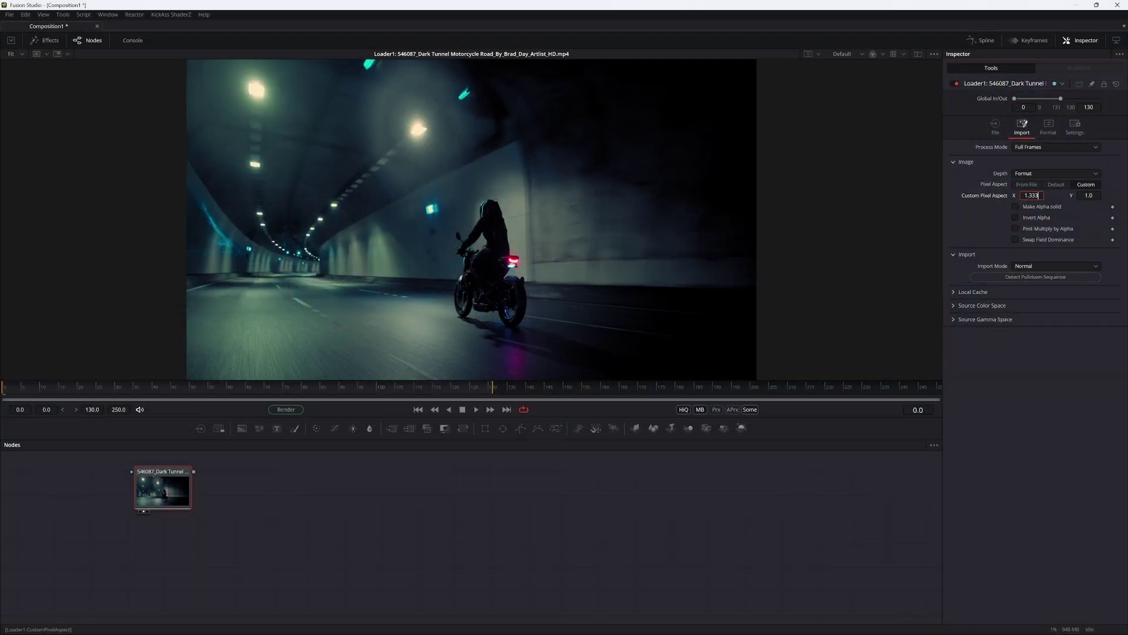
Set the custom pixel aspect X value to 1.333 and examine the enlarged pixels
key(Tab)
scroll(473, 169, up, 8)
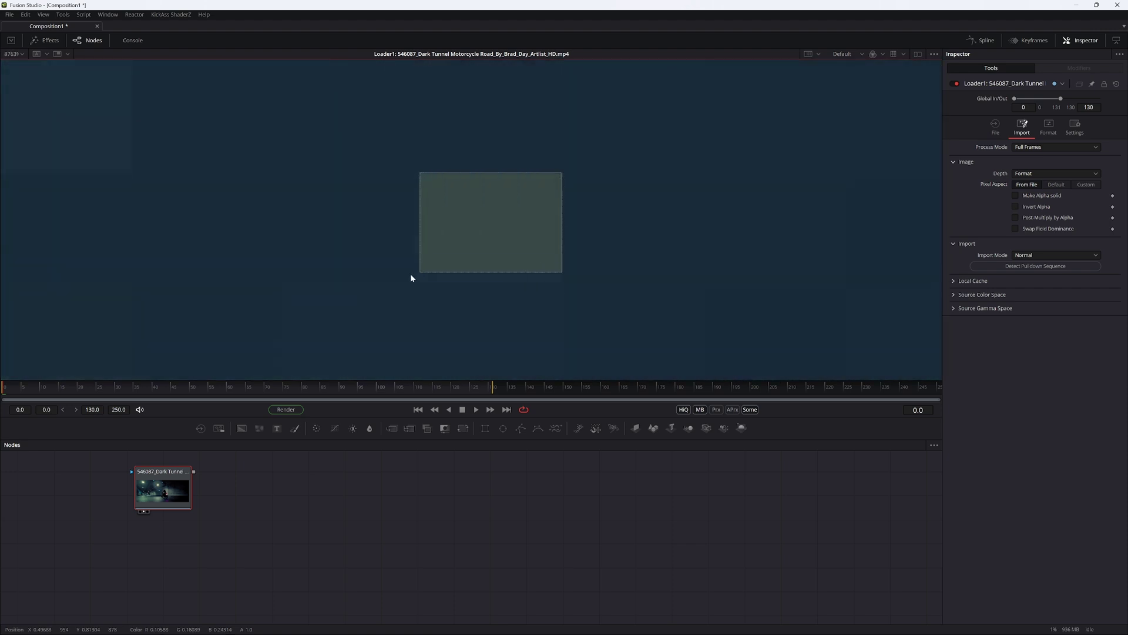
Compare a single pixel's shape under the Default and From File aspects, leaving Pixel Aspect at From File
click(1033, 185)
click(1055, 185)
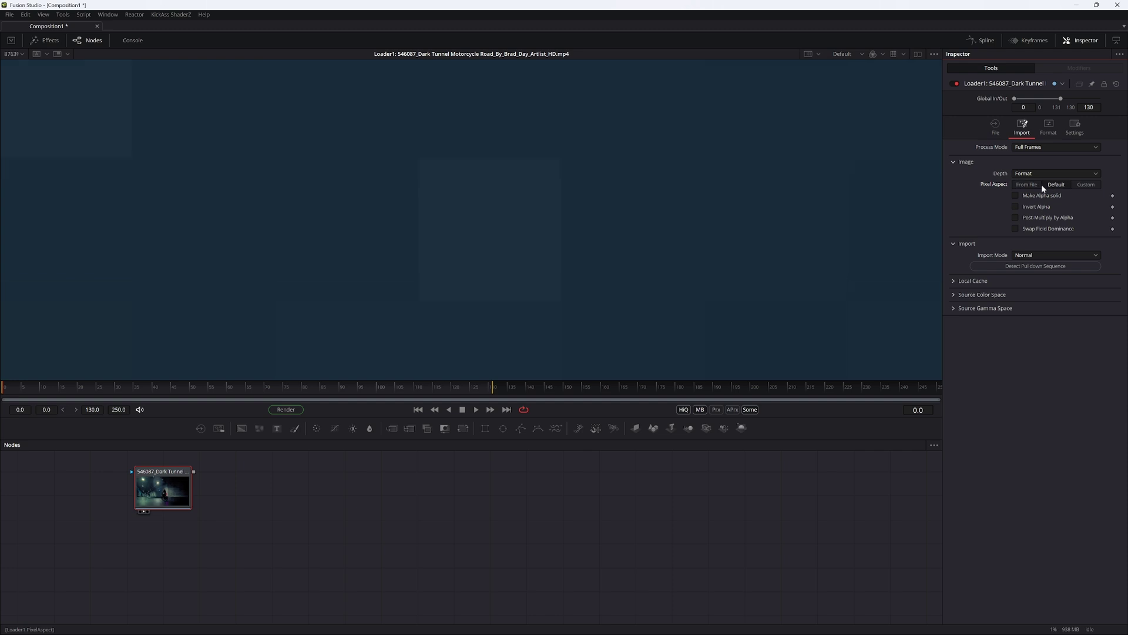
click(1029, 187)
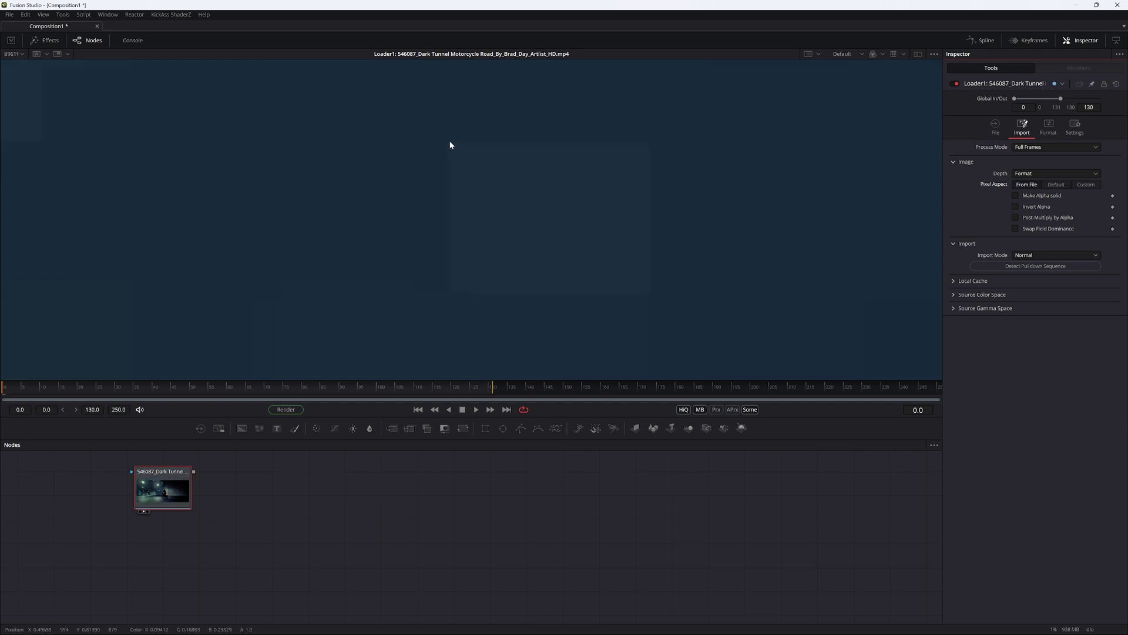
drag(450, 144, 650, 297)
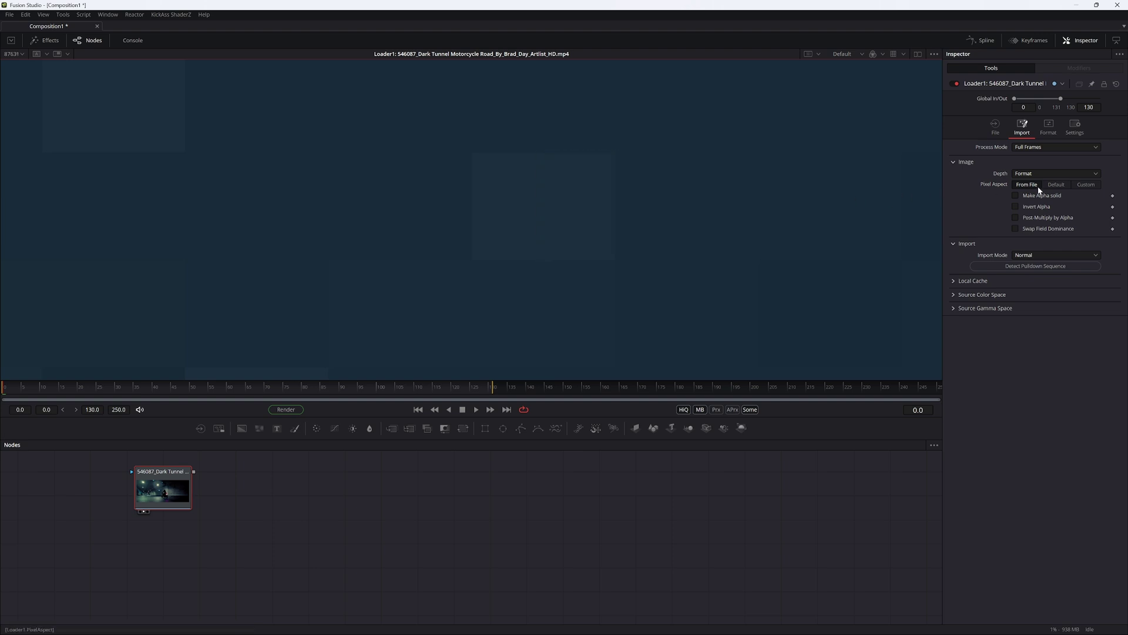
Set the clip's Pixel Aspect to Default and examine the shape of one enlarged pixel
click(1058, 184)
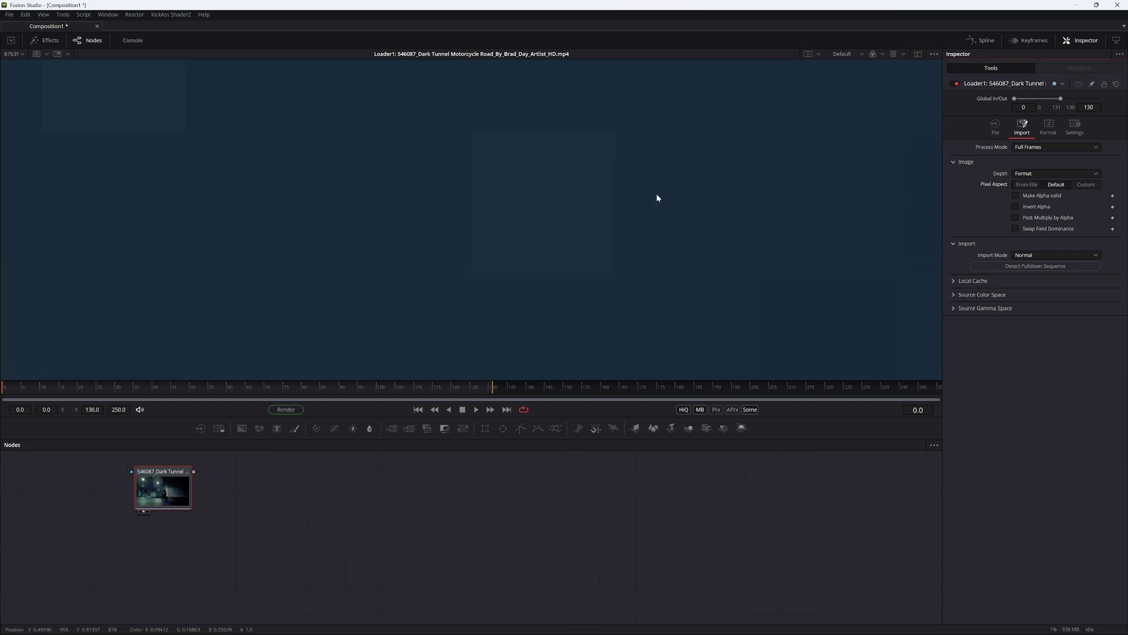
drag(616, 131, 464, 268)
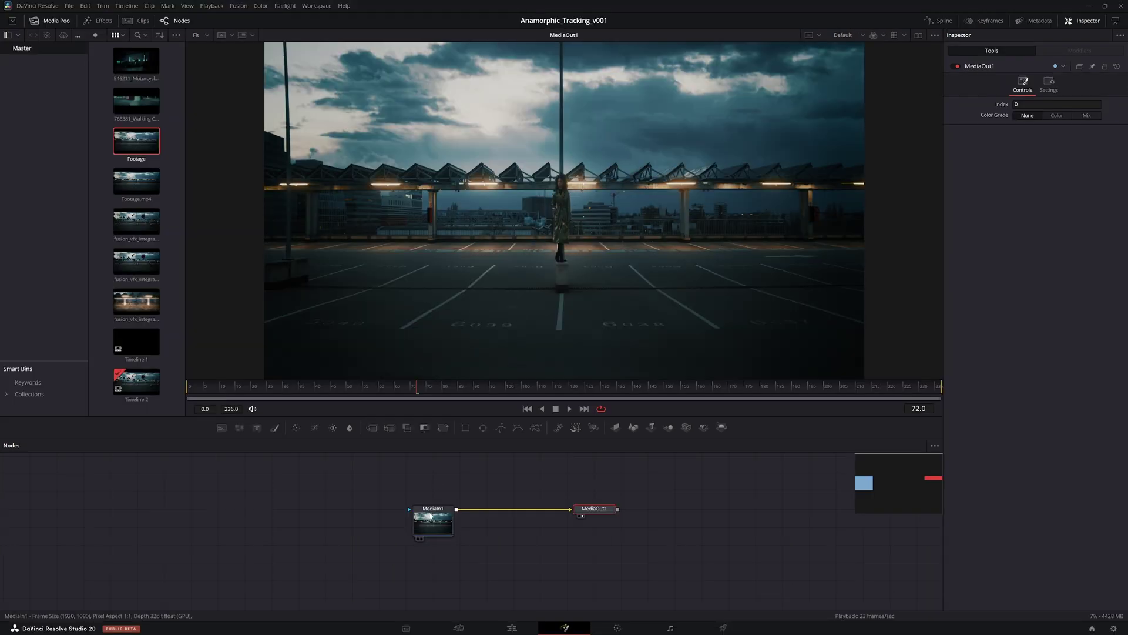
Switch to the DaVinci Resolve Fusion page and add a Camera Tracker node between MediaIn1 and MediaOut1
key(shift+space)
text(ca)
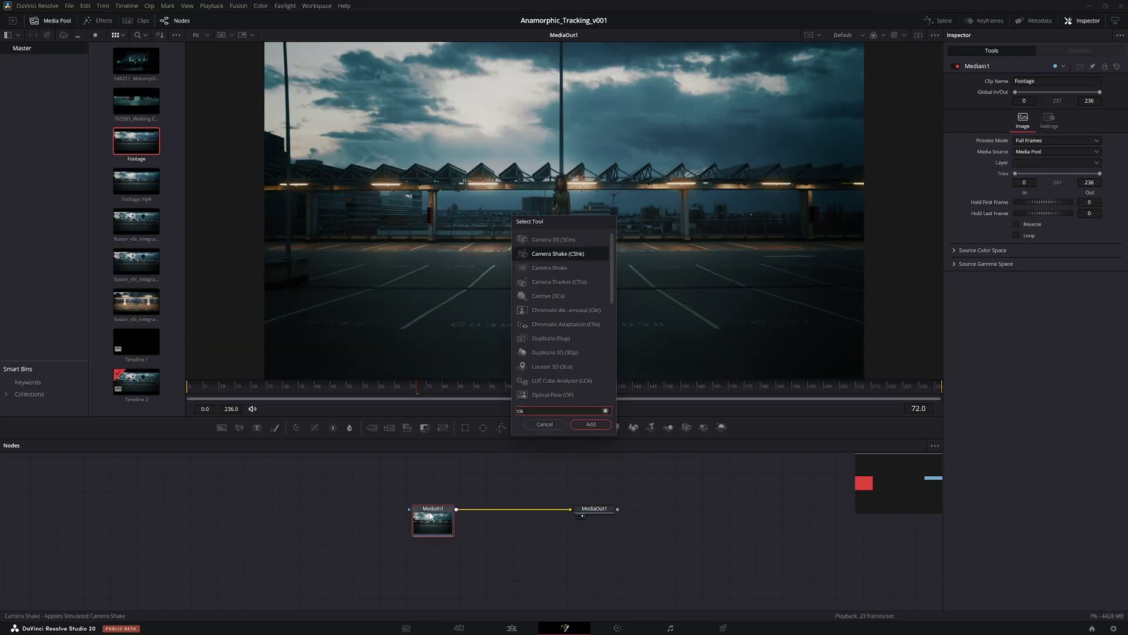
text(mera track)
key(Return)
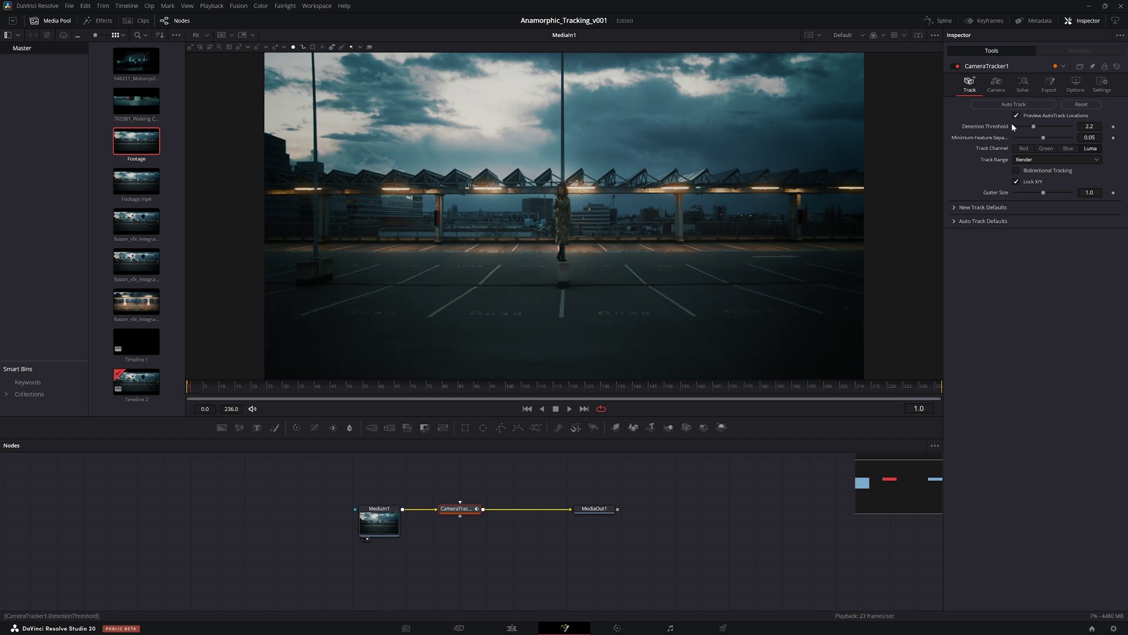
Auto-track the footage with Detection Threshold 2.0, Minimum Feature Separation 0.02 and Gutter Size 0.5
key(2)
click(1101, 138)
key(BackSpace)
text(2)
key(Return)
drag(1044, 195, 1010, 196)
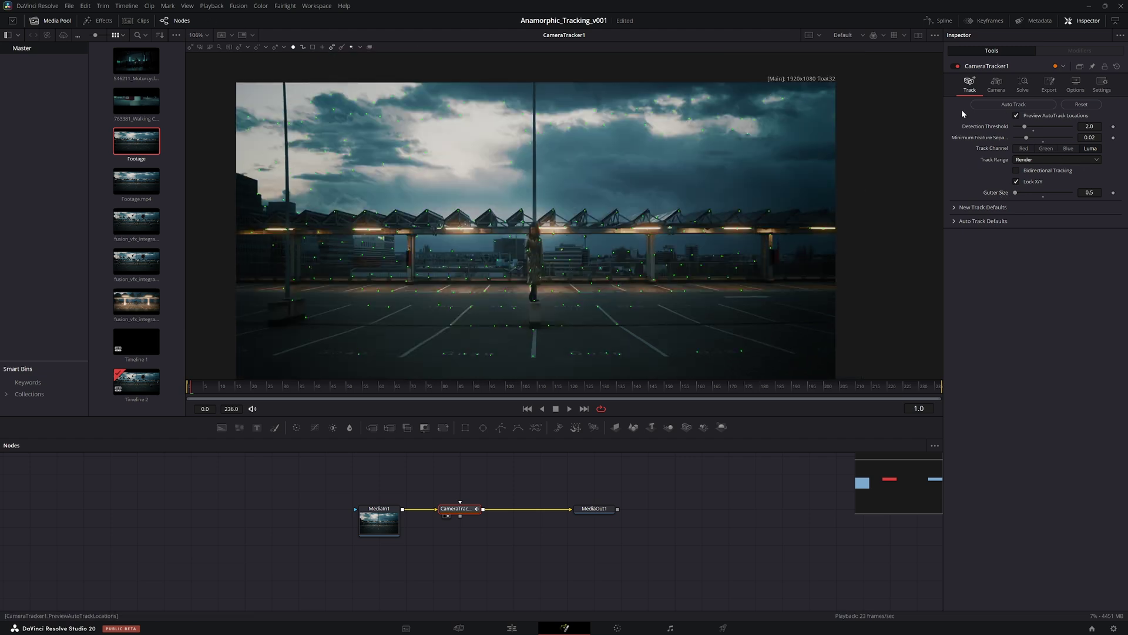
key(ctrl+f)
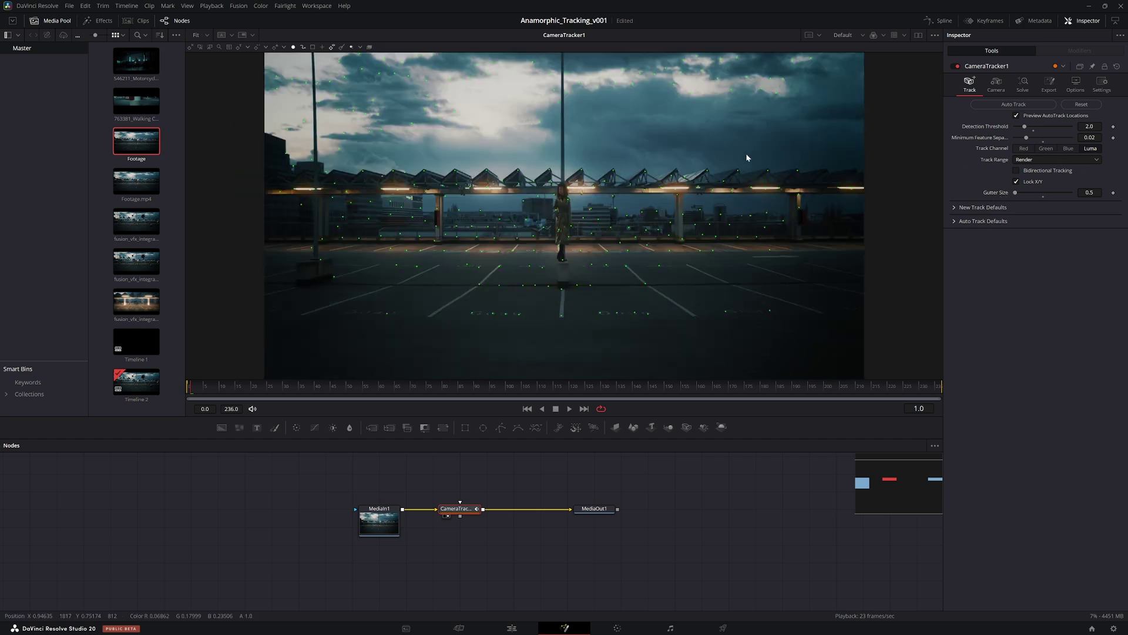
click(1029, 107)
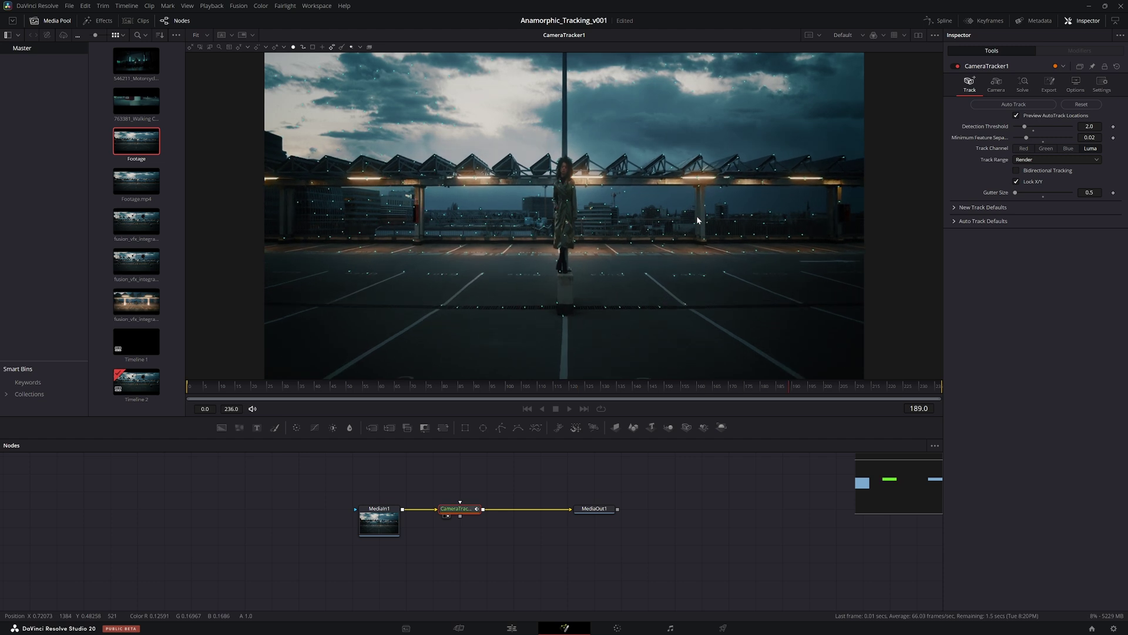
Review the tracker's camera settings and look through the available Film Gate presets
click(996, 86)
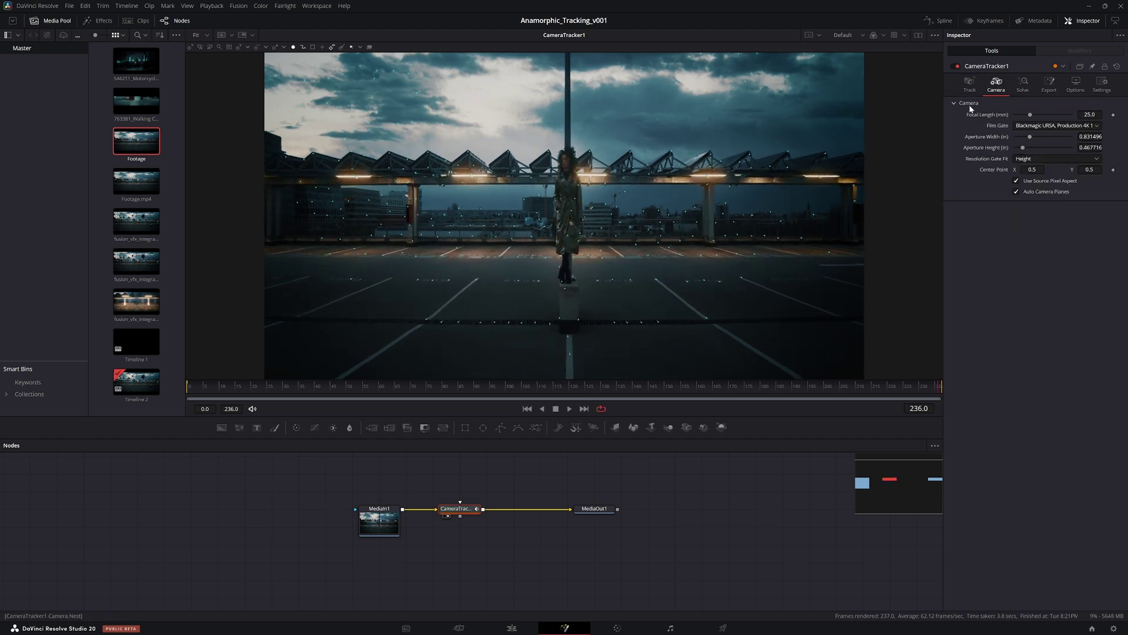
click(1032, 126)
scroll(1027, 144, up, 3)
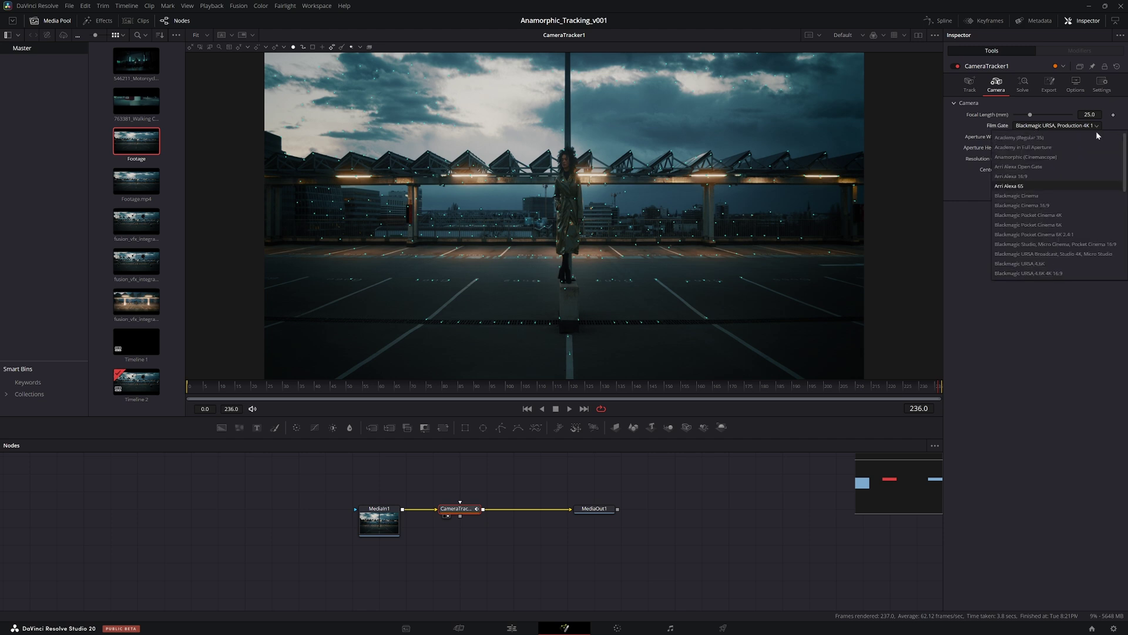
click(1023, 158)
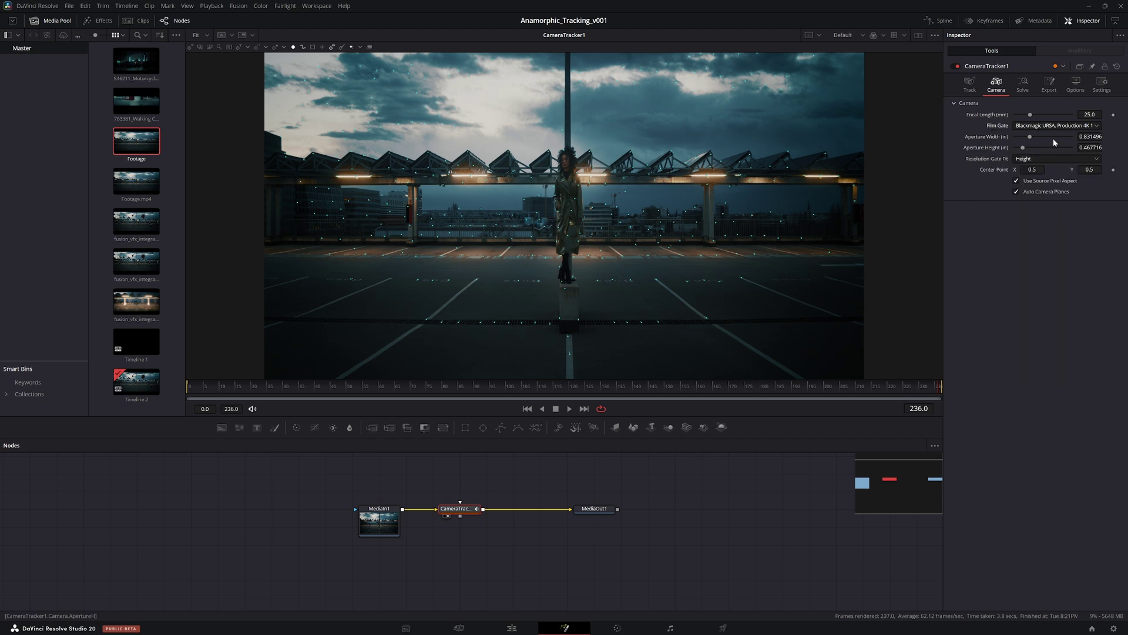
Enable Lens Parameters in the camera tracker's solve options
click(1022, 85)
click(958, 135)
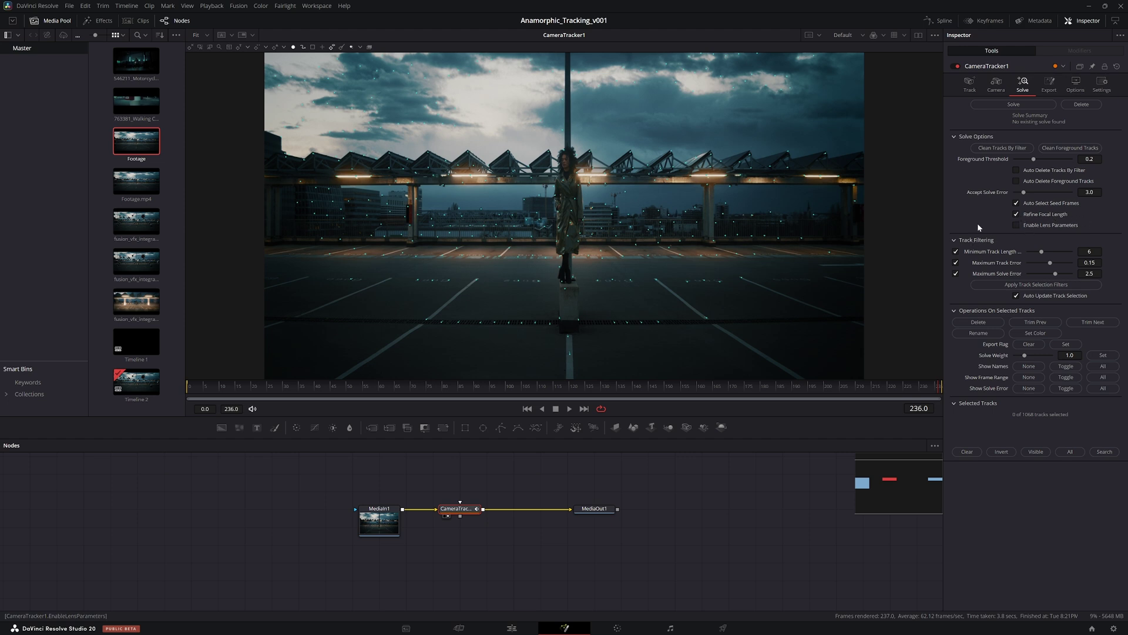
click(1016, 225)
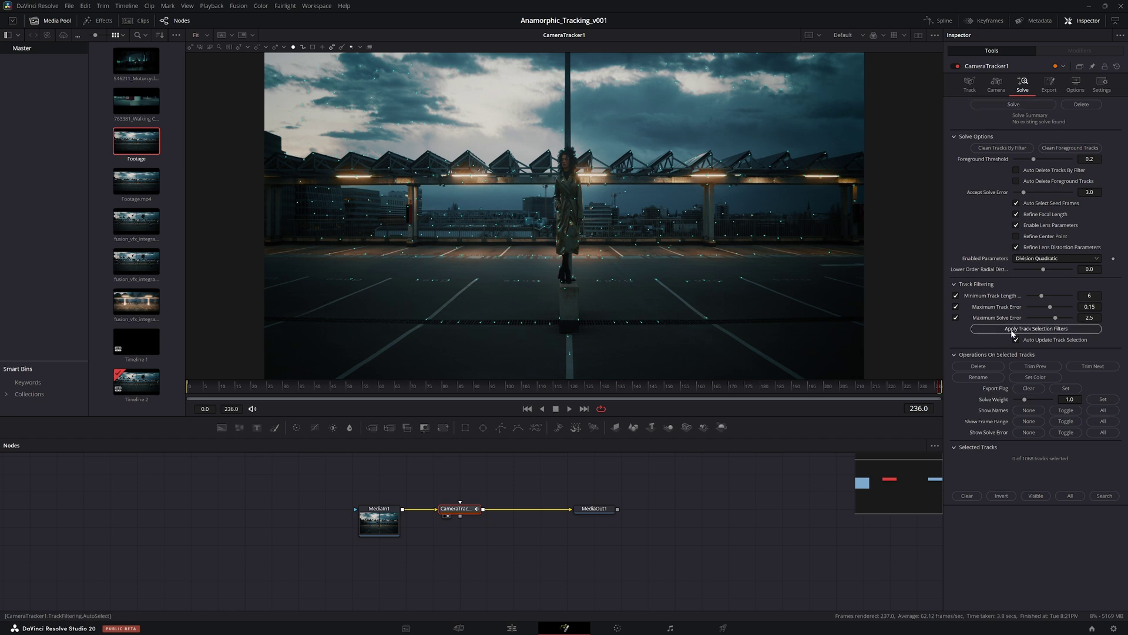
Apply the track selection filters with Maximum Track Error at about 0.129 and delete the selected tracks
click(1011, 329)
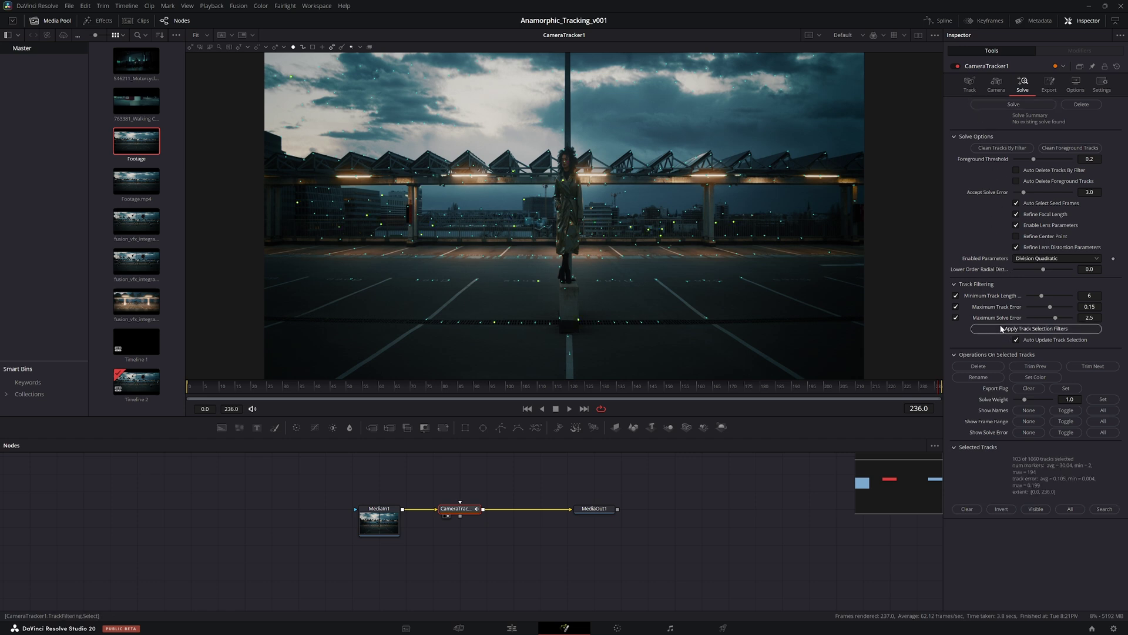
click(397, 392)
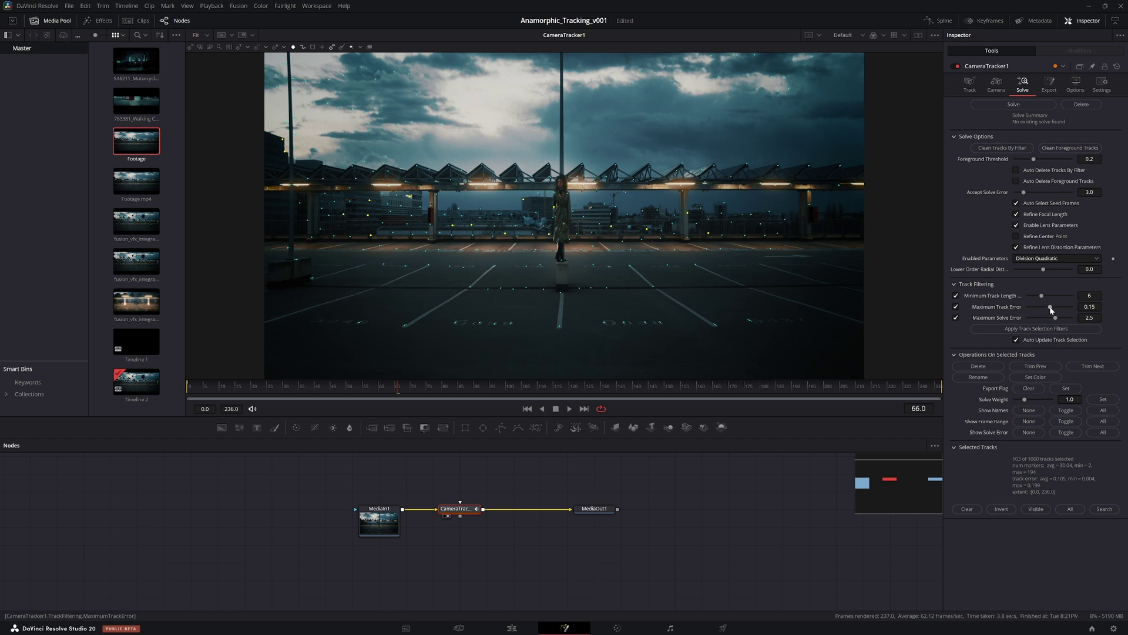
drag(1052, 310, 1086, 306)
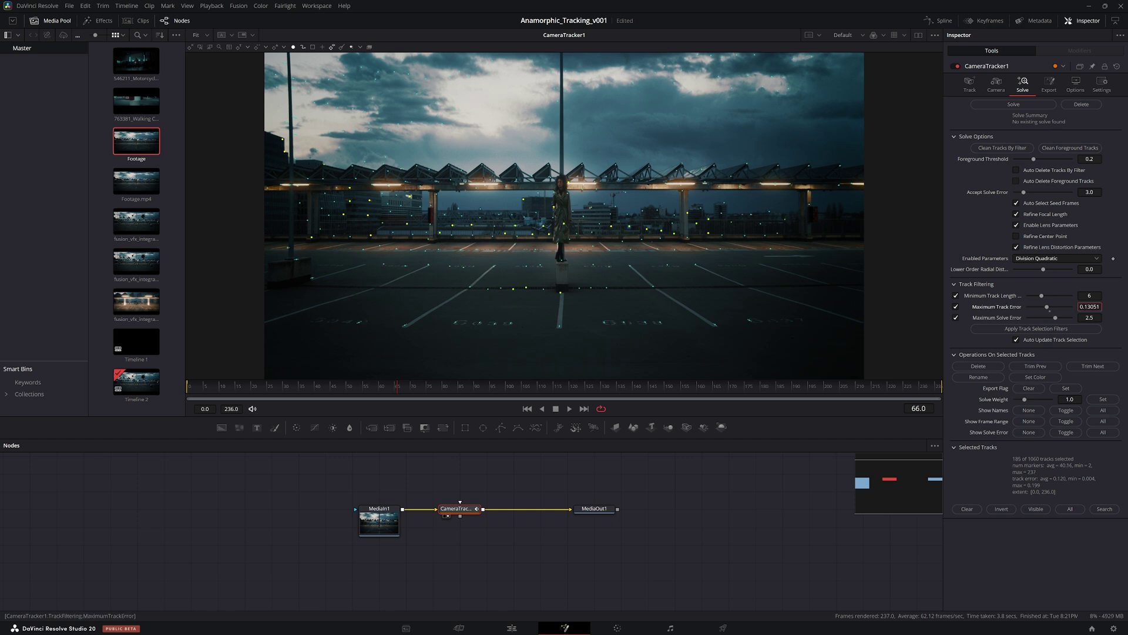
click(982, 366)
Turn off the preview of auto-track locations and solve the camera
click(977, 89)
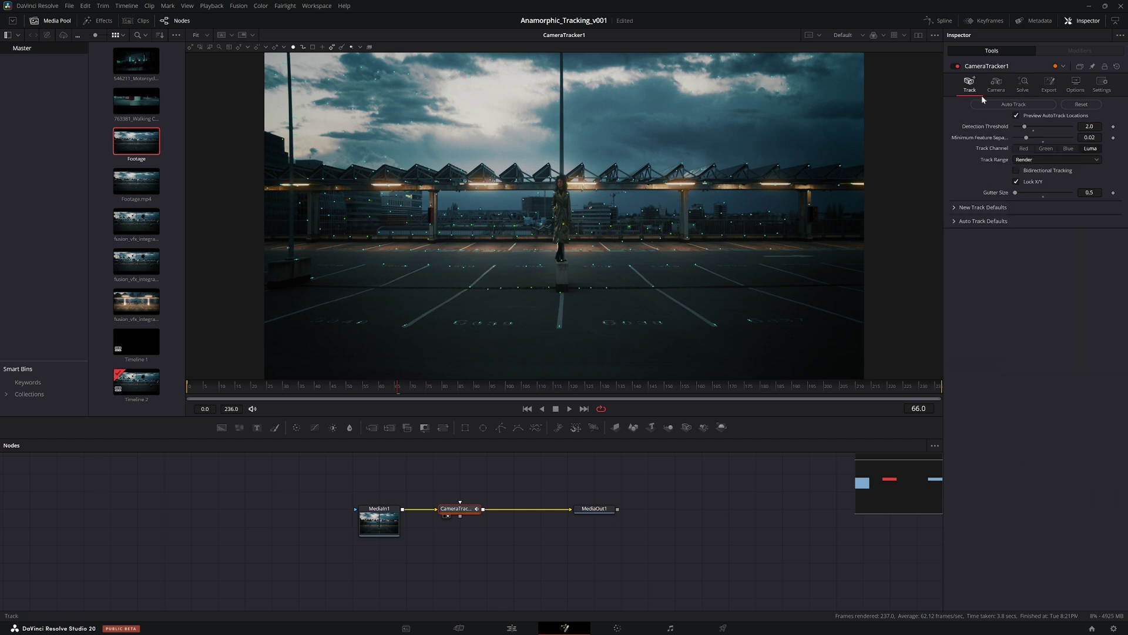
click(1017, 116)
click(1022, 87)
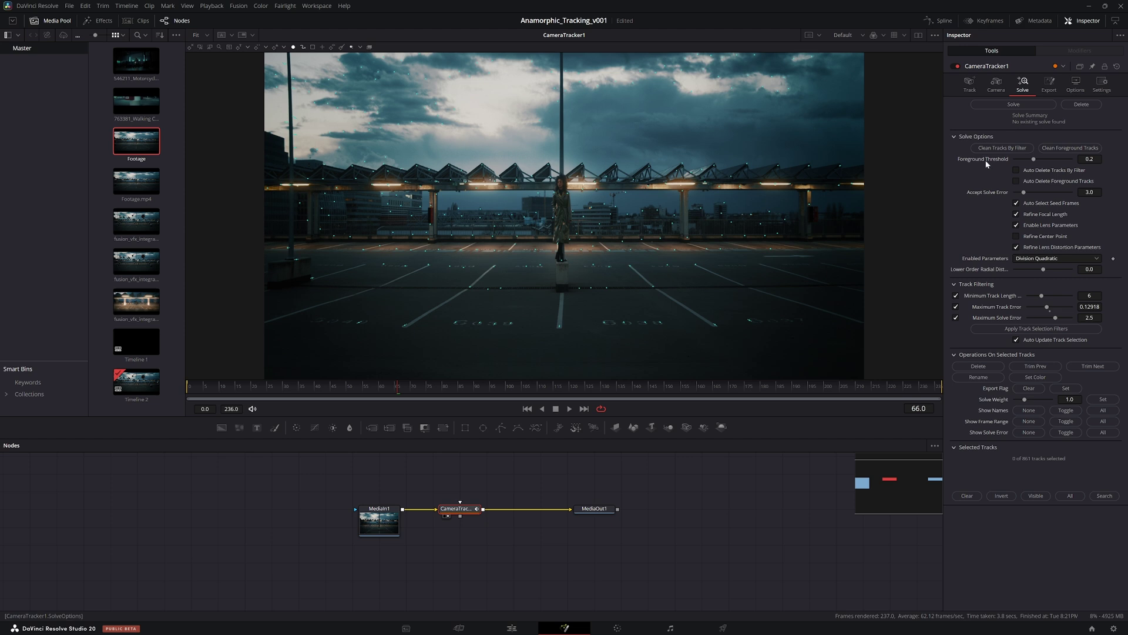
click(1015, 105)
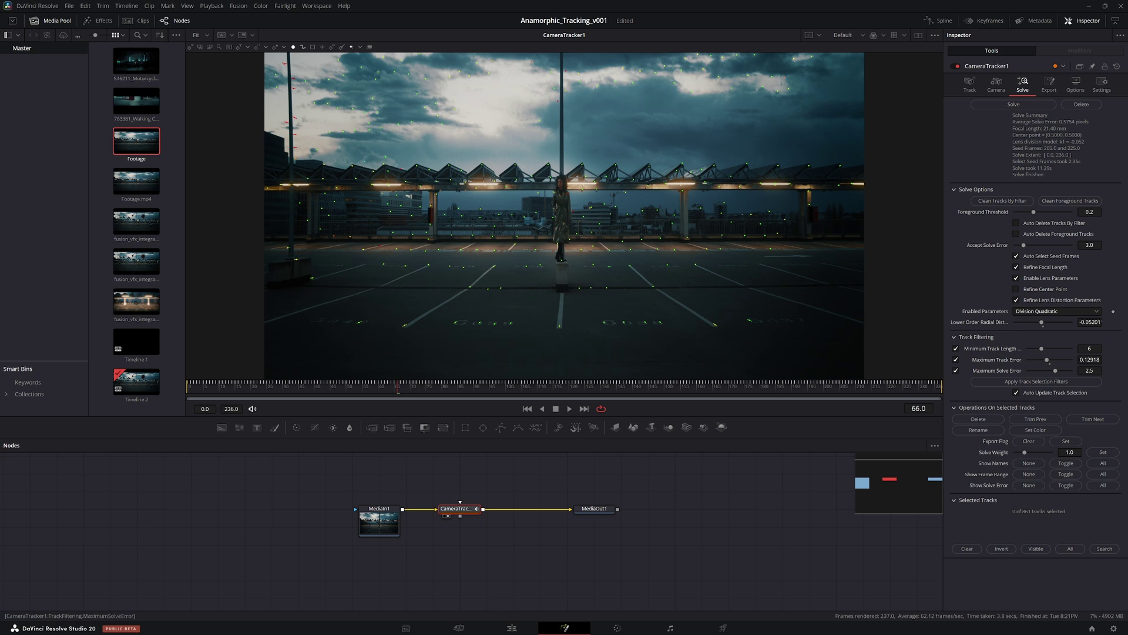
Delete the tracks exceeding a Maximum Solve Error of about 1.2 and solve the camera again
drag(1089, 371, 1084, 370)
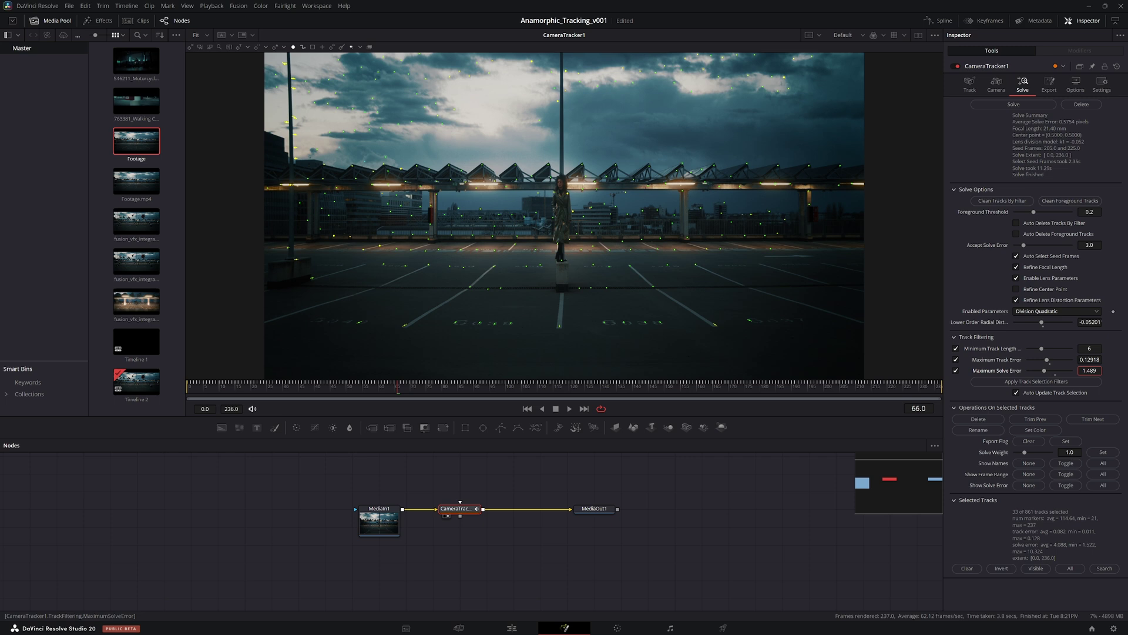
drag(1089, 370, 1094, 370)
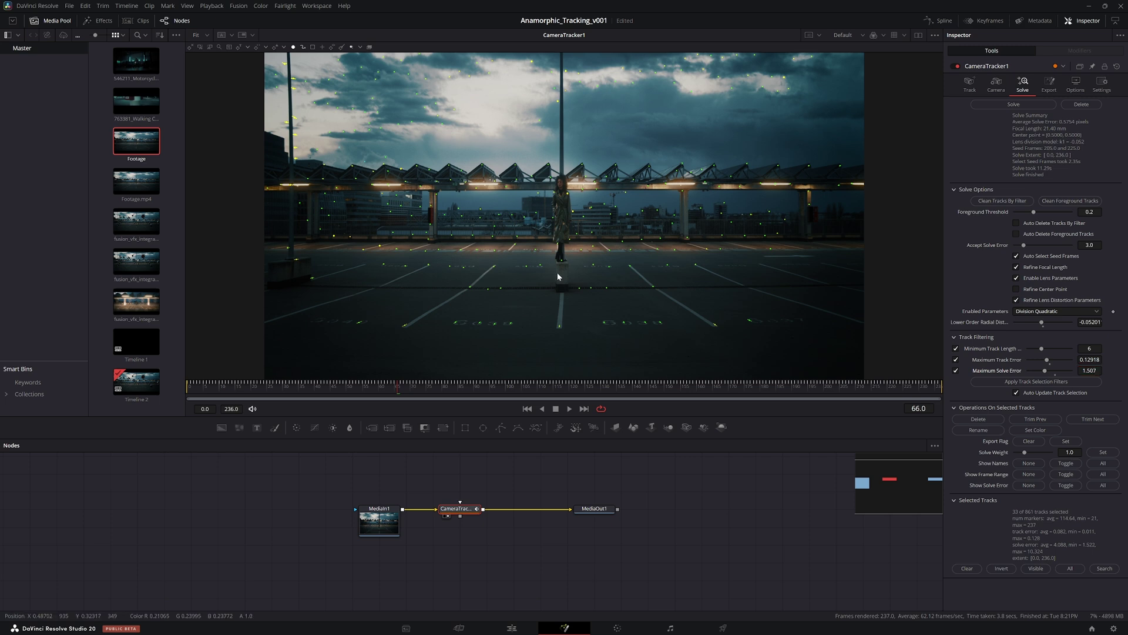
click(979, 420)
click(1015, 105)
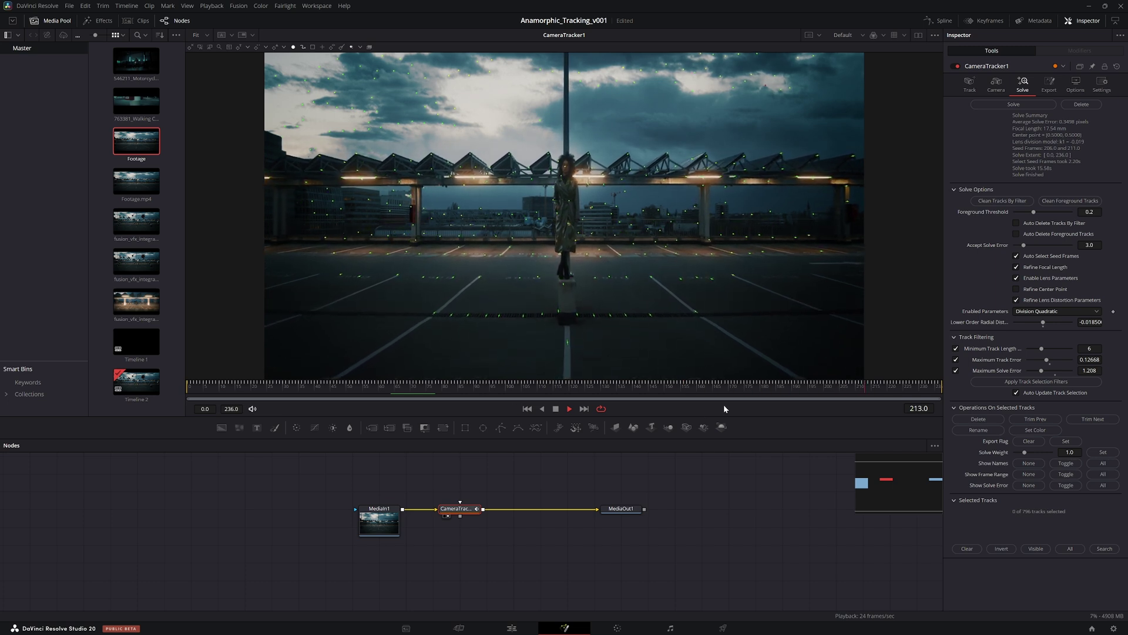
key(space)
Switch the 3D Scene Transform to Unaligned and set the origin from the ground tracks just below the woman
click(1050, 84)
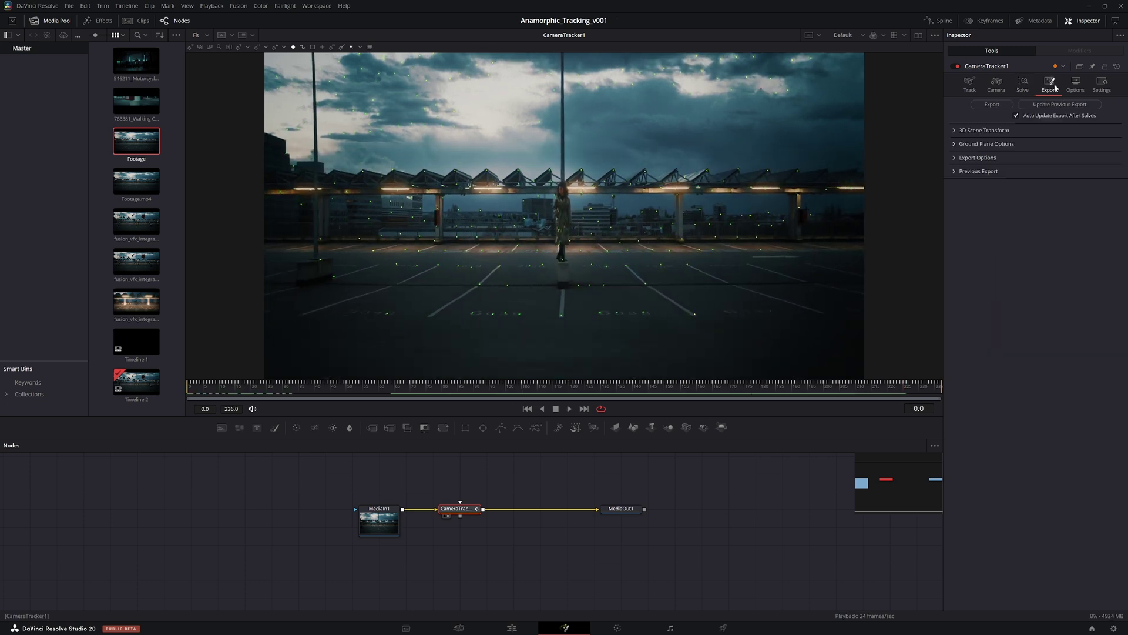
click(956, 131)
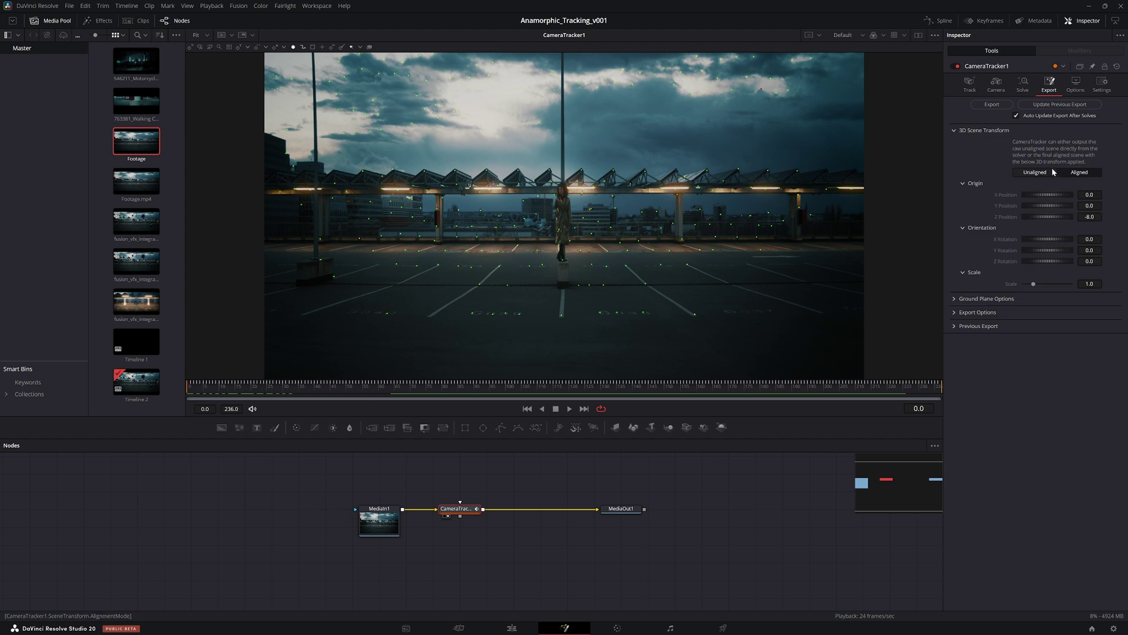
click(1034, 173)
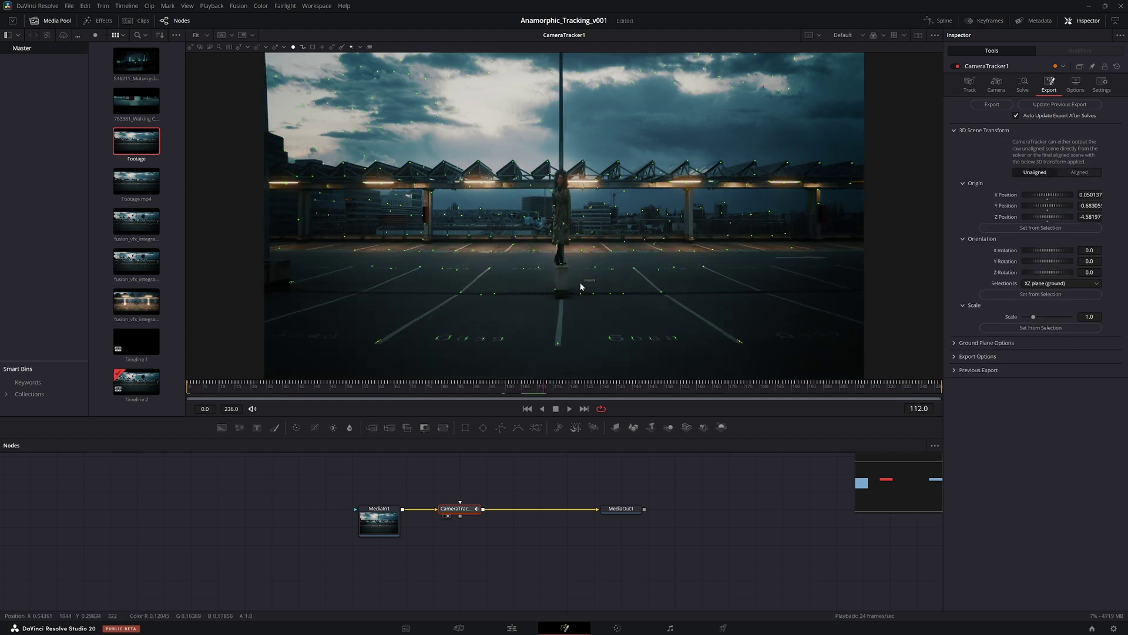
drag(588, 274, 561, 287)
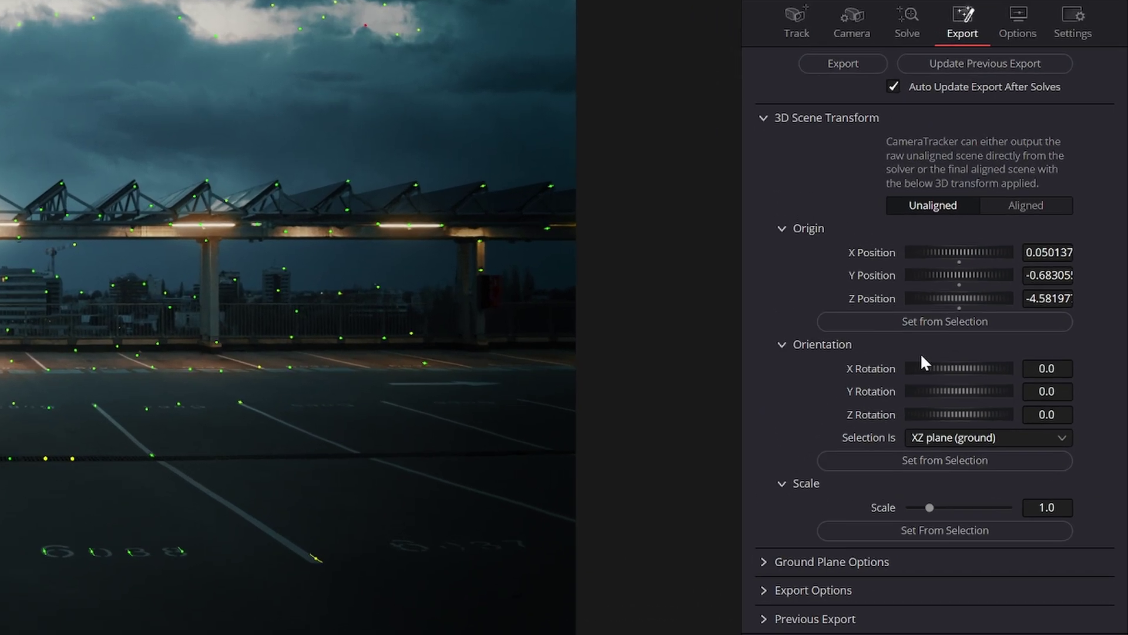
click(1031, 228)
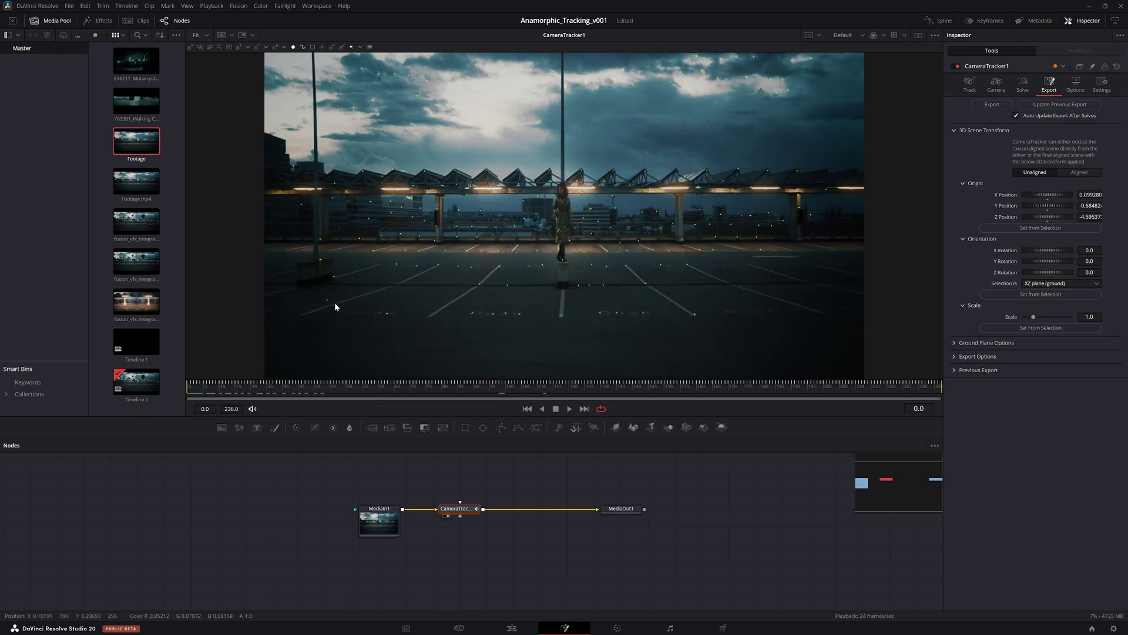
Select the tracks across the parking-lot floor and set the scene orientation from them as the XZ ground plane
drag(329, 300, 832, 352)
drag(788, 245, 576, 261)
drag(545, 245, 349, 265)
click(1031, 297)
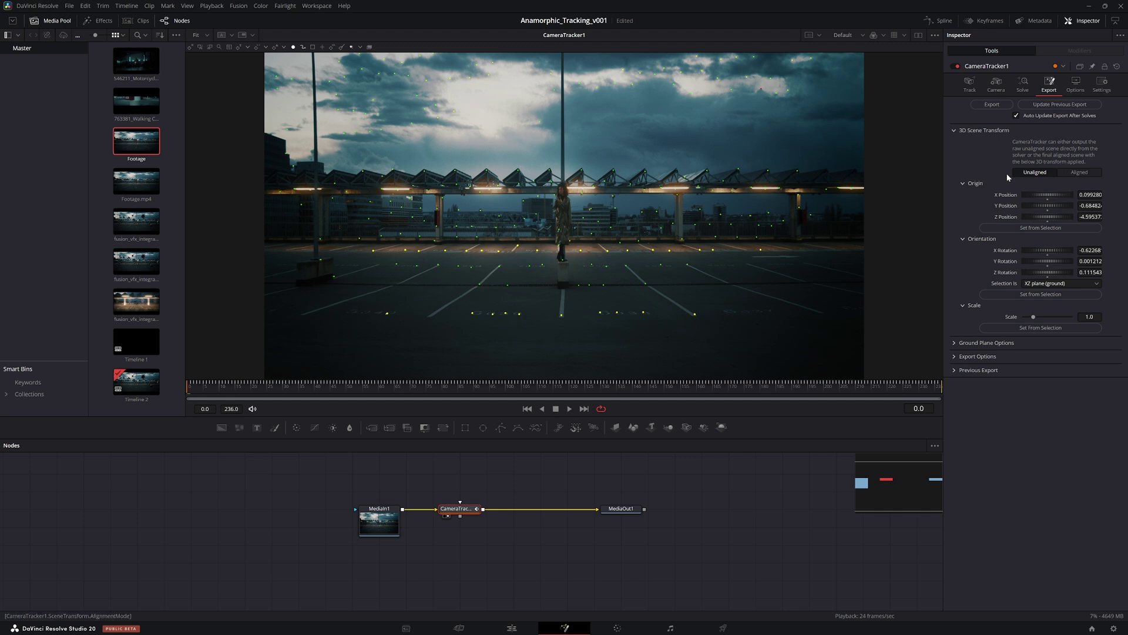
Switch the 3D Scene Transform to Aligned and export the tracked scene as 3D nodes
click(1085, 172)
click(992, 105)
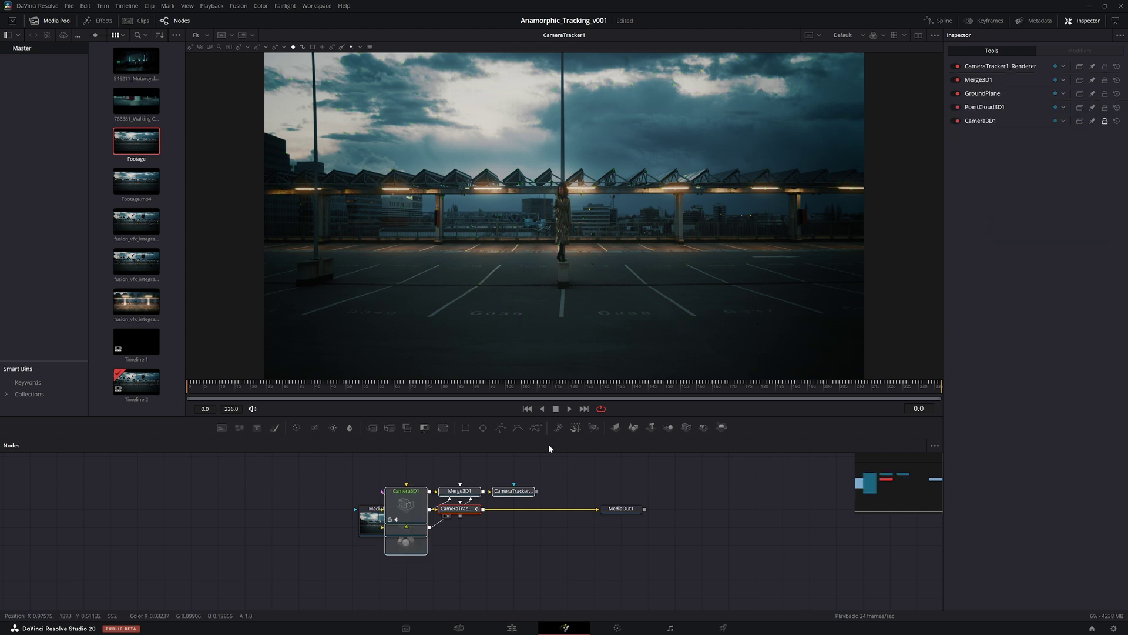
click(564, 537)
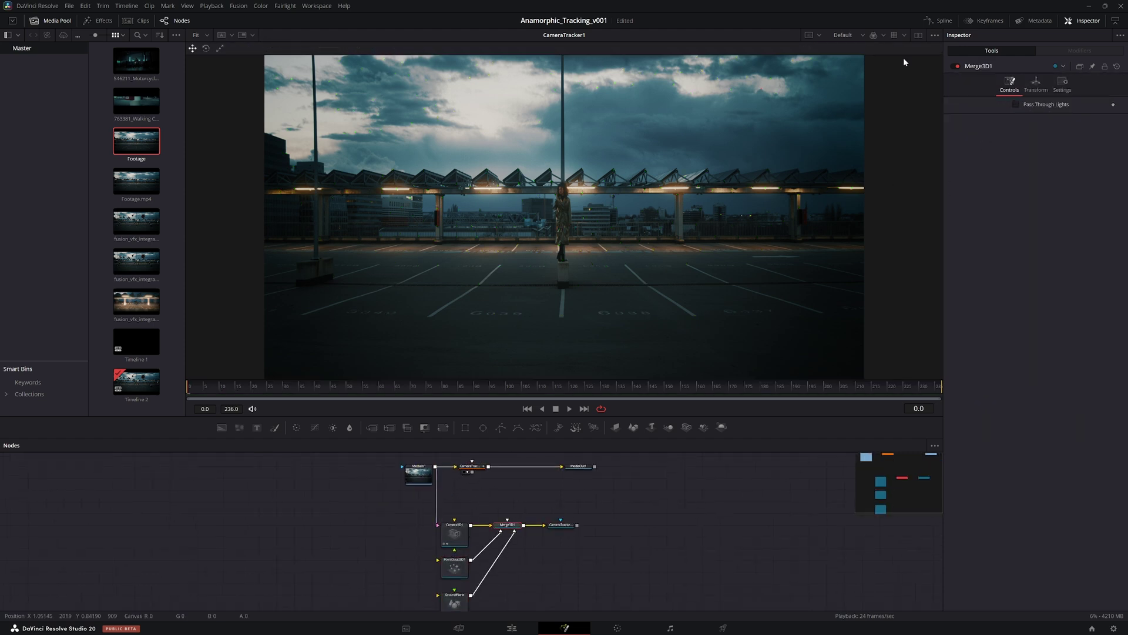
View the Merge3D1 scene in a second viewer, save the project and hide the media pool
click(919, 35)
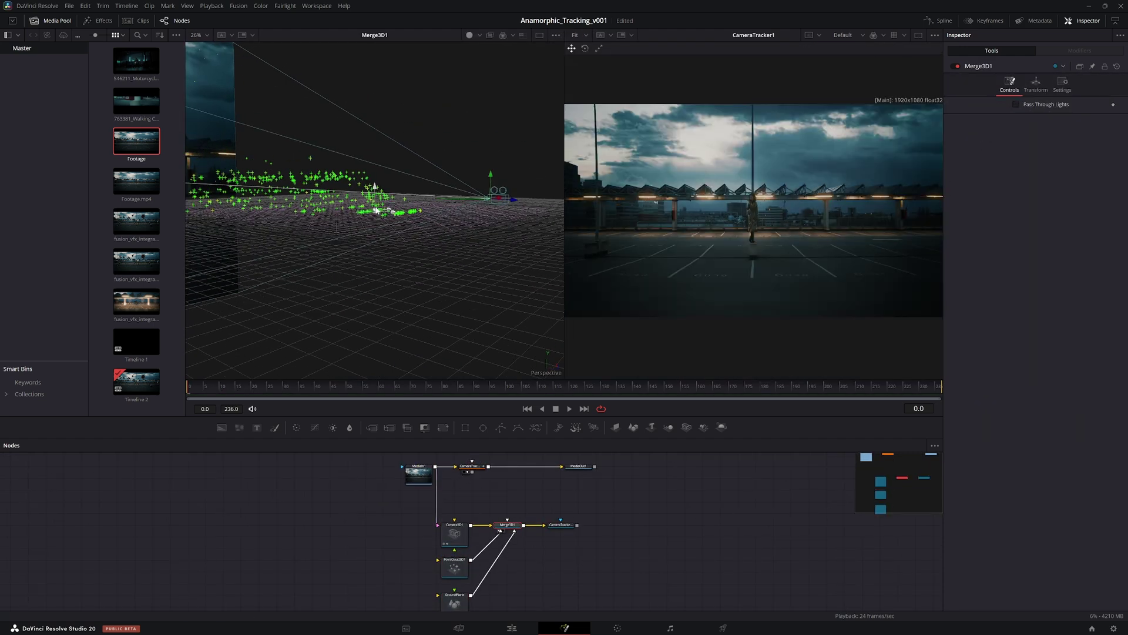
drag(382, 202, 354, 204)
key(ctrl+s)
click(50, 21)
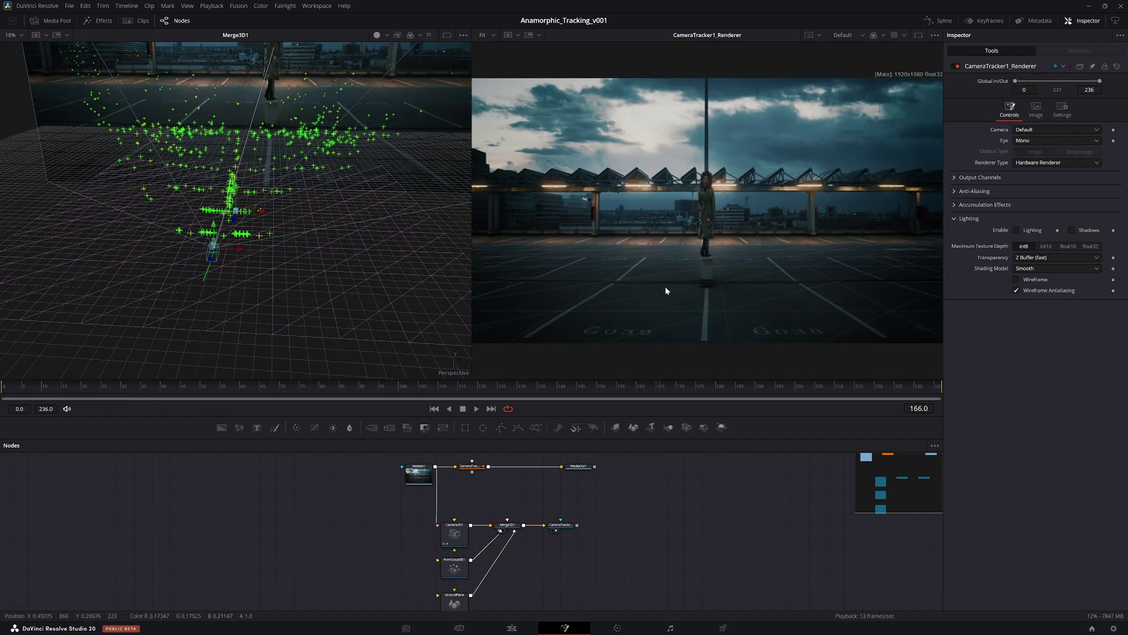
Examine how well the ground plane grid follows the parking lot in the rendered view across the clip
scroll(666, 291, up, 5)
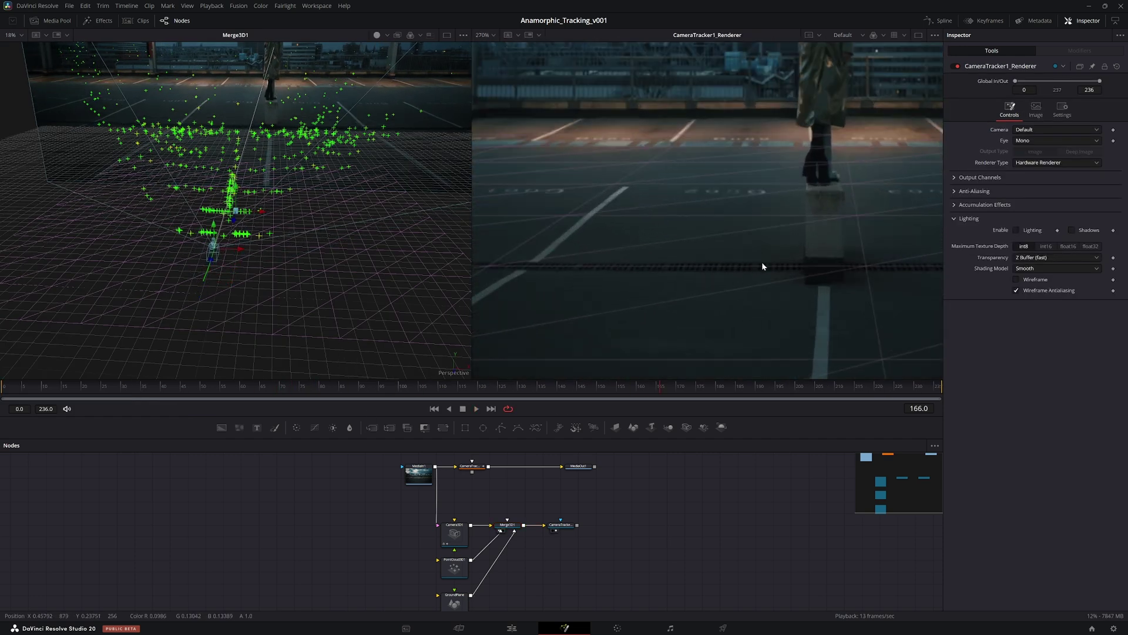
scroll(698, 288, down, 5)
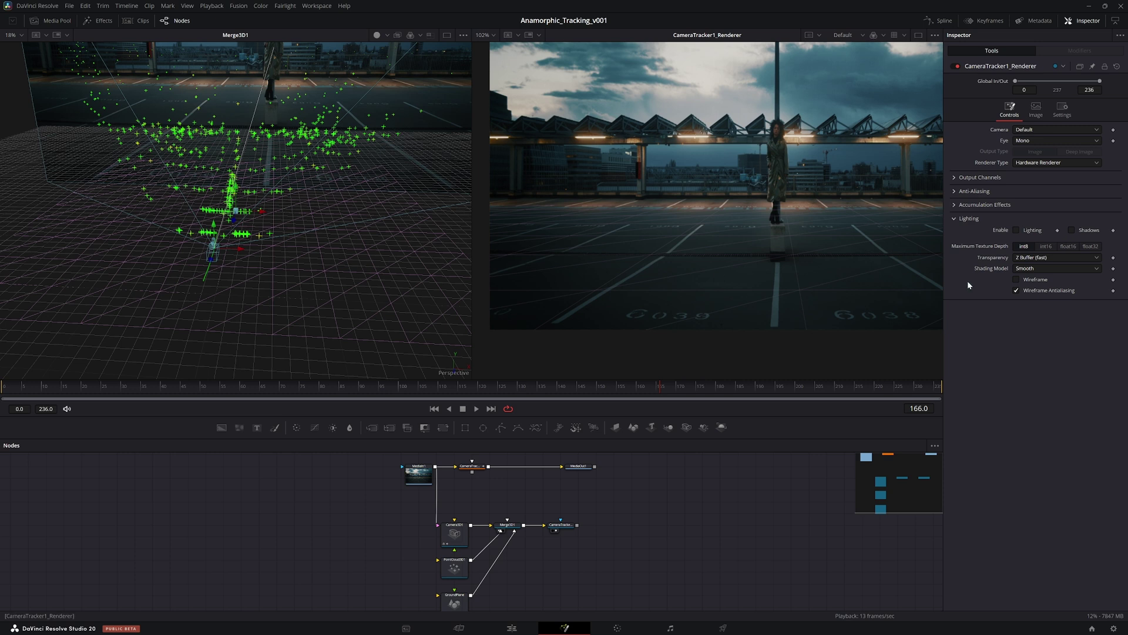
drag(921, 277, 704, 259)
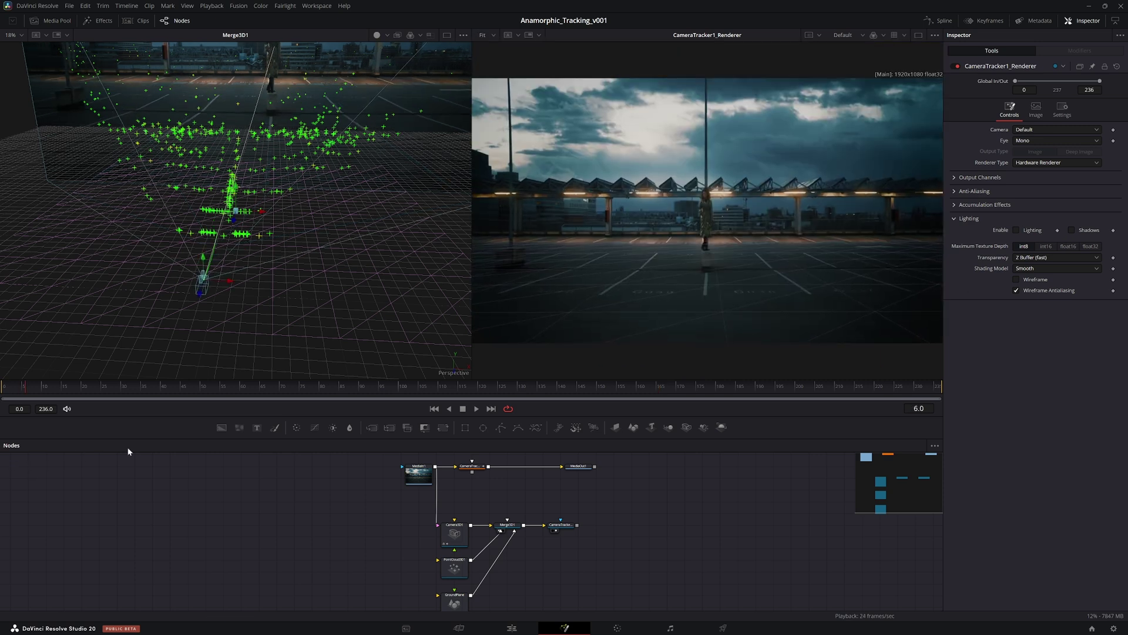
drag(500, 253, 935, 301)
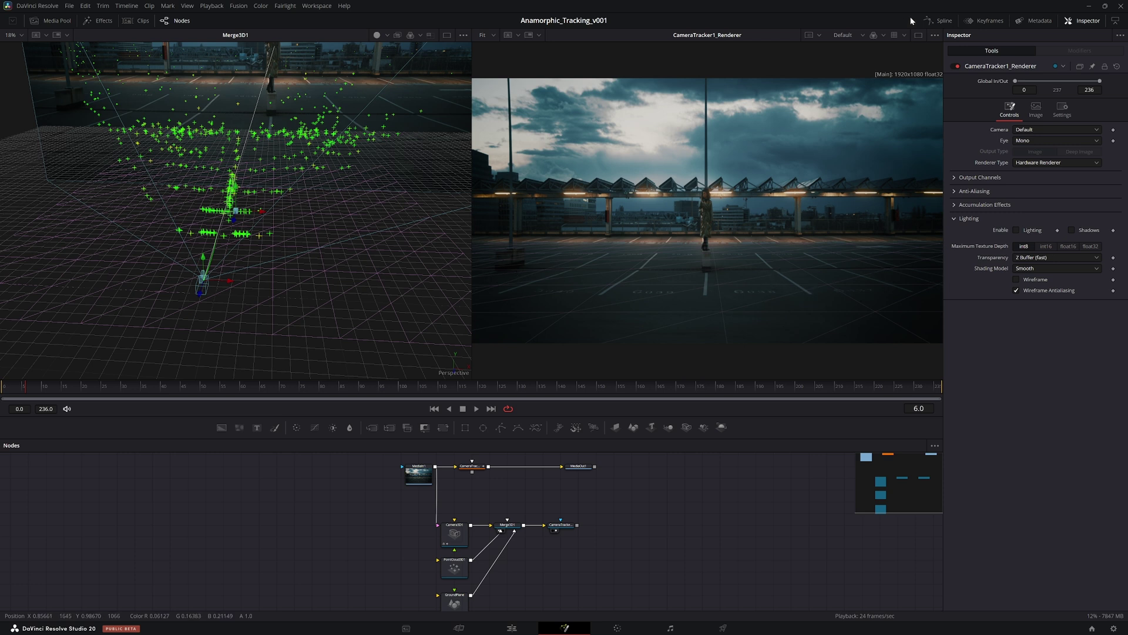
Return to a single viewer, review CameraTracker1's solve summary and select the CameraTracker1_Renderer node
click(918, 35)
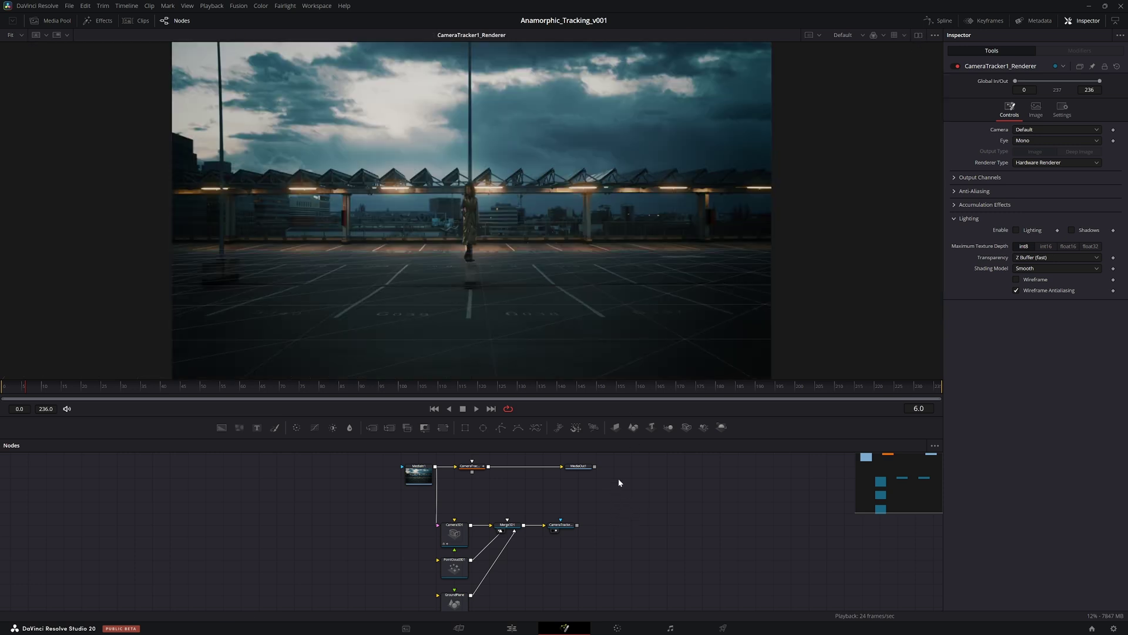
drag(577, 501, 551, 500)
click(446, 465)
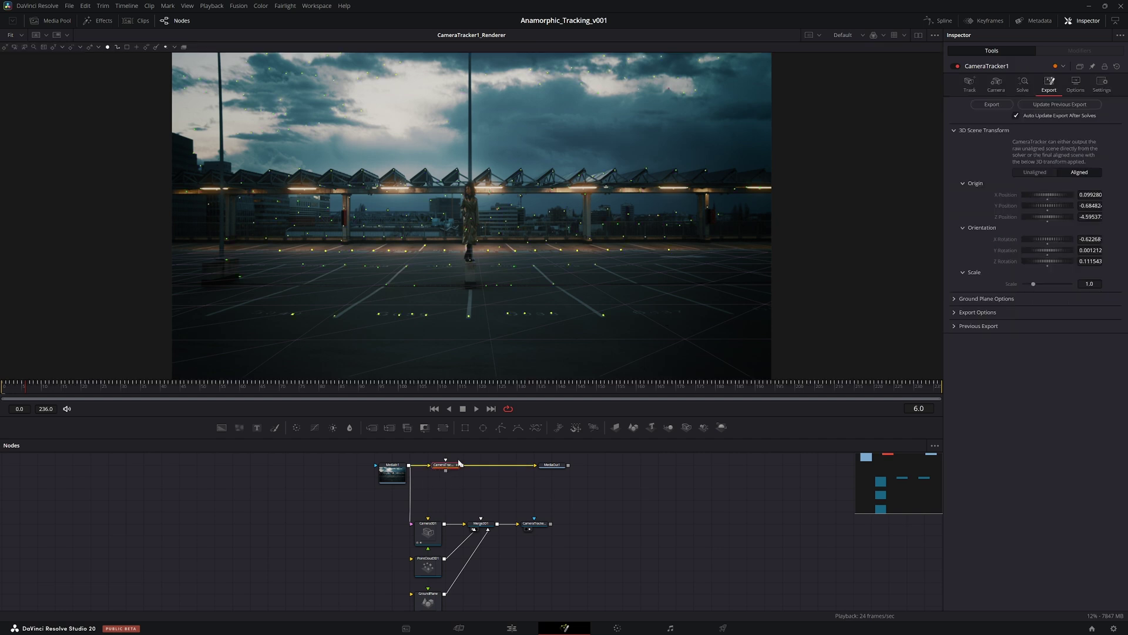
click(1023, 86)
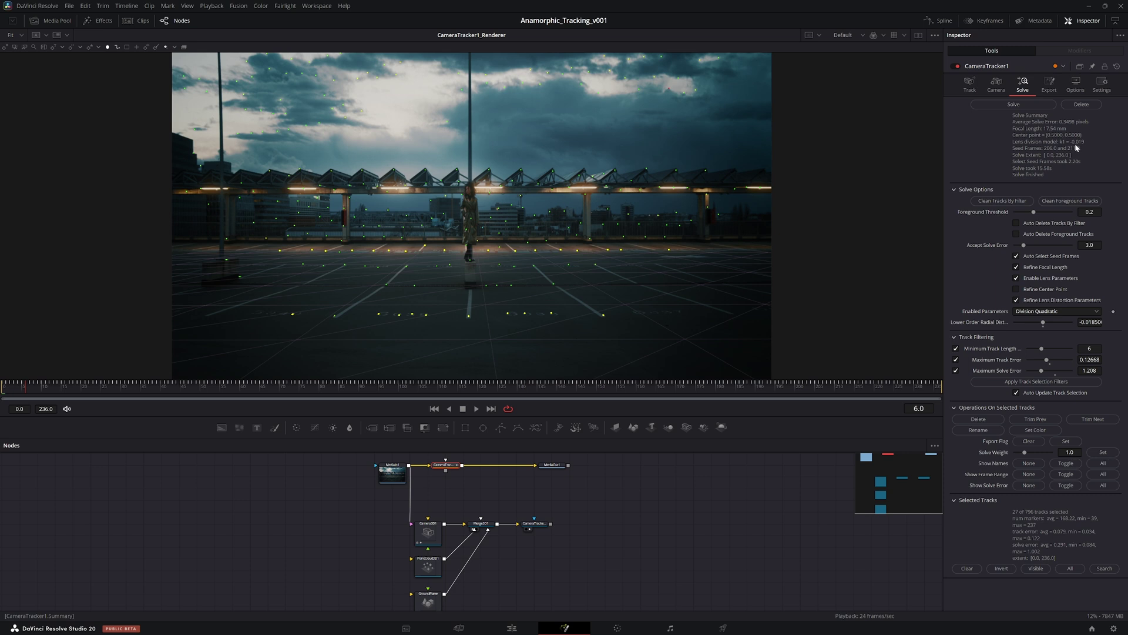
drag(529, 553, 547, 534)
click(551, 502)
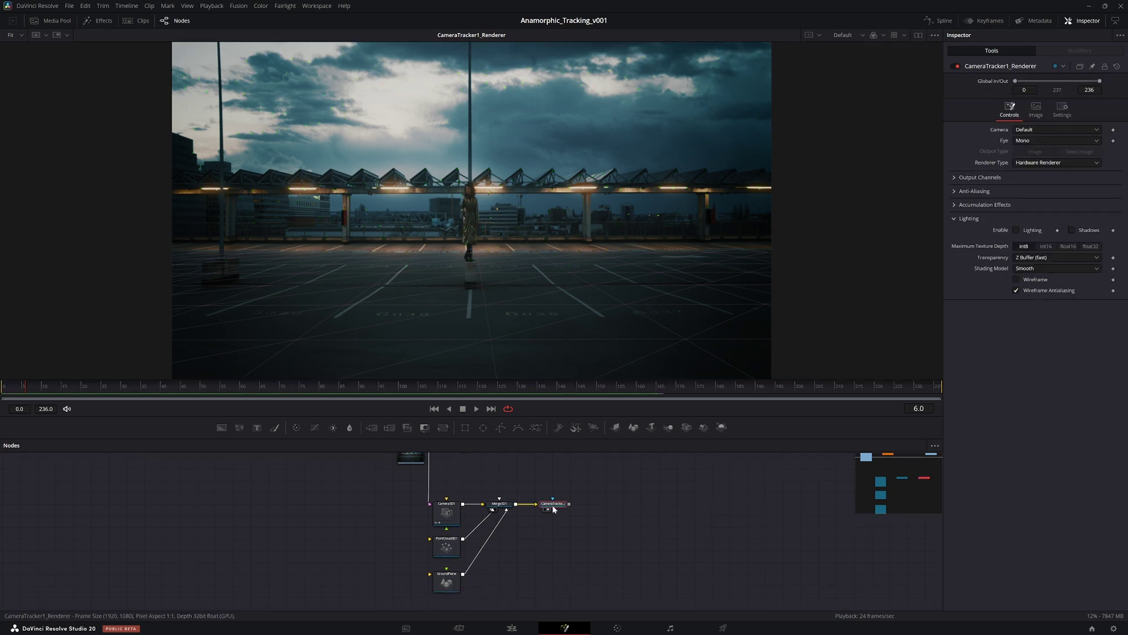
Add a Lens Distort node after CameraTracker1_Renderer in Distort mode and set its 3DE Classic distortion to 0.019
key(shift+space)
text(lens)
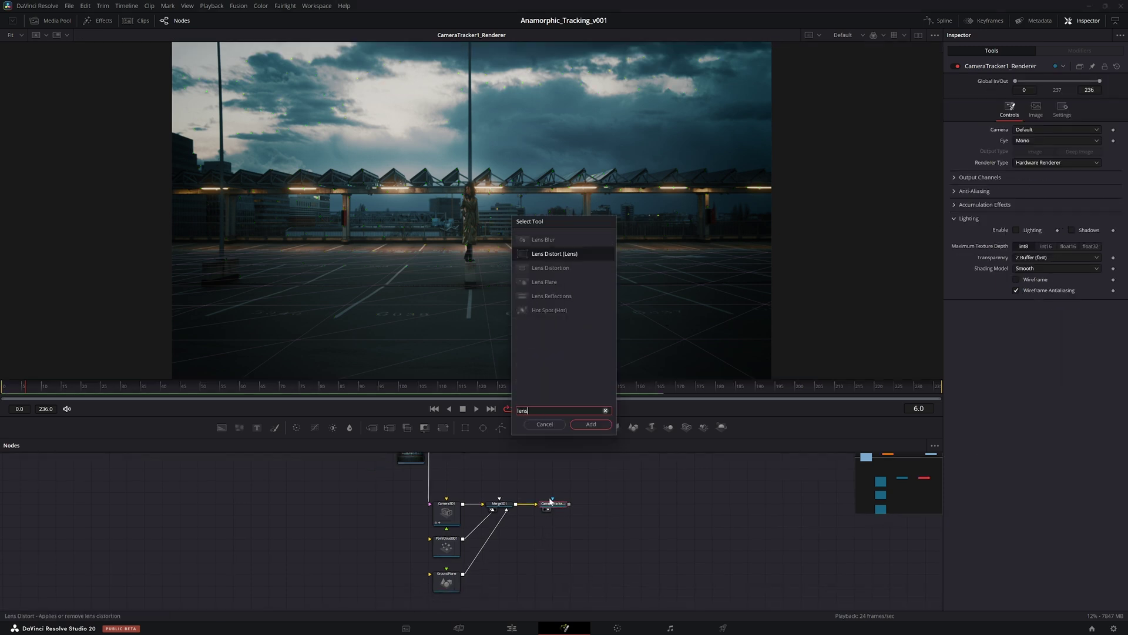
key(Return)
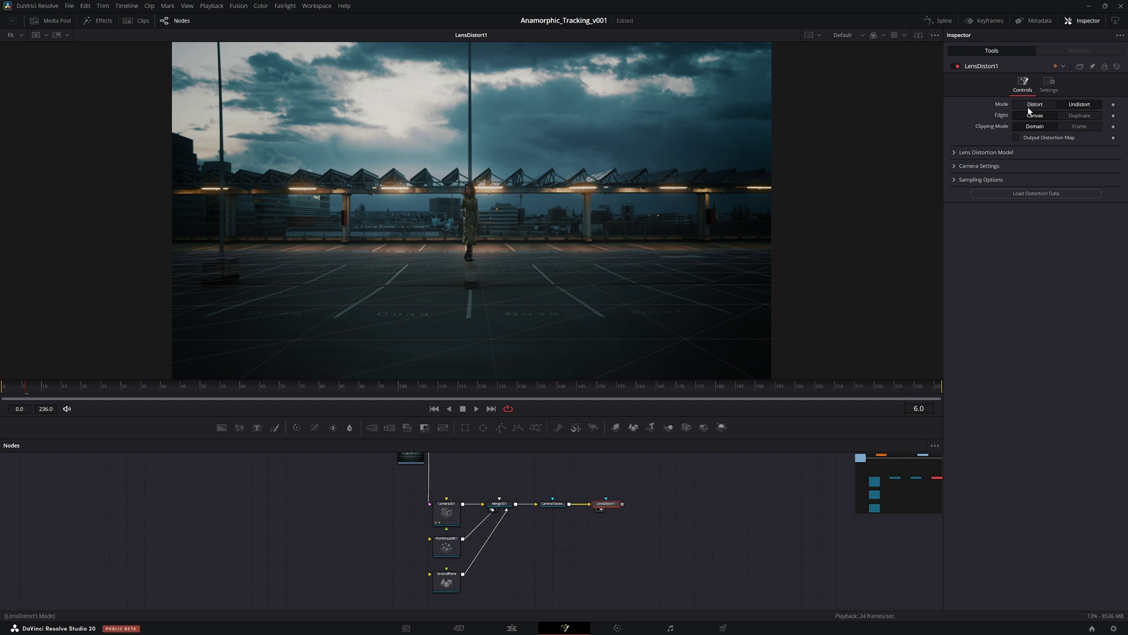
click(986, 152)
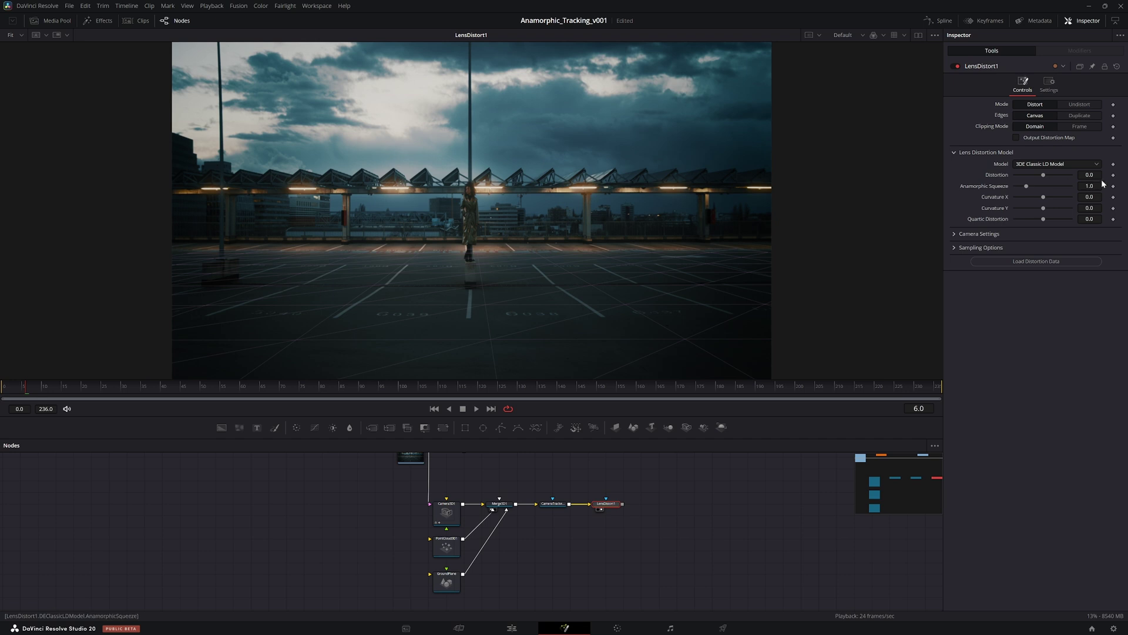
text(19)
key(Return)
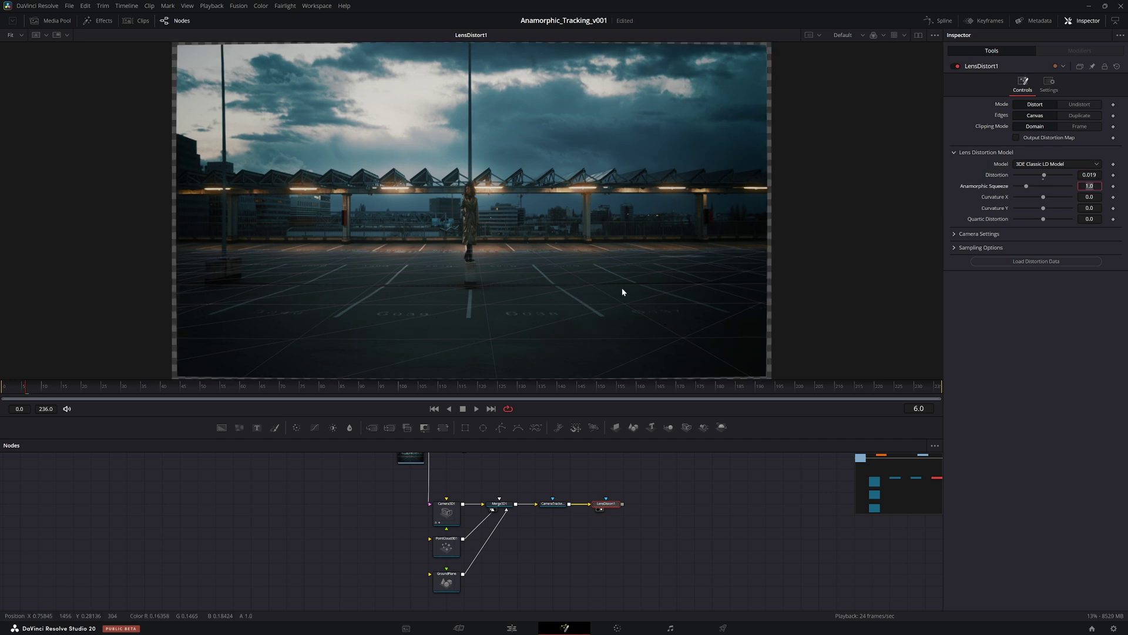
Move the CameraTracker1 node further along the line between MediaIn1 and MediaOut1 to make room for new nodes
drag(625, 506, 590, 538)
scroll(605, 209, down, 1)
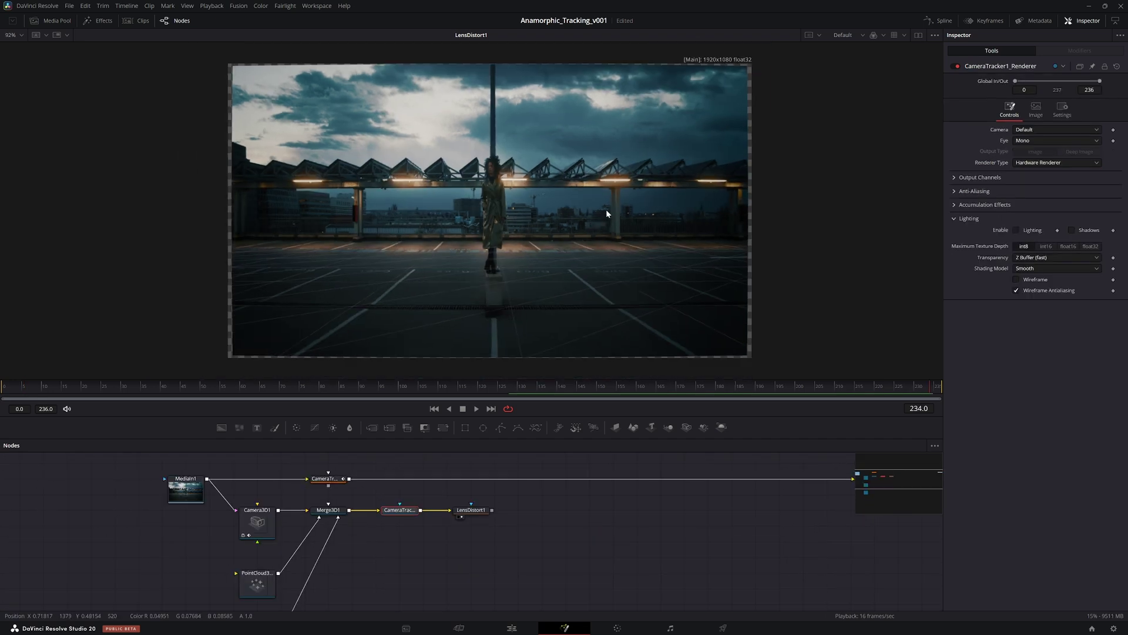
key(ctrl+f)
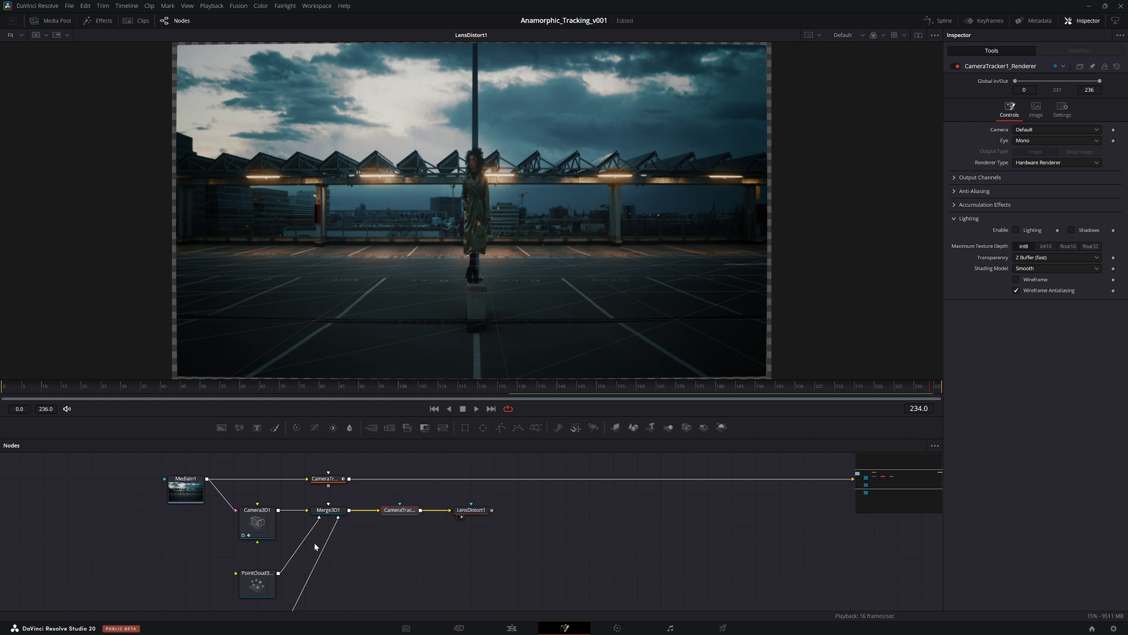
drag(548, 605, 232, 473)
drag(429, 488, 348, 556)
drag(272, 514, 247, 575)
drag(227, 526, 612, 522)
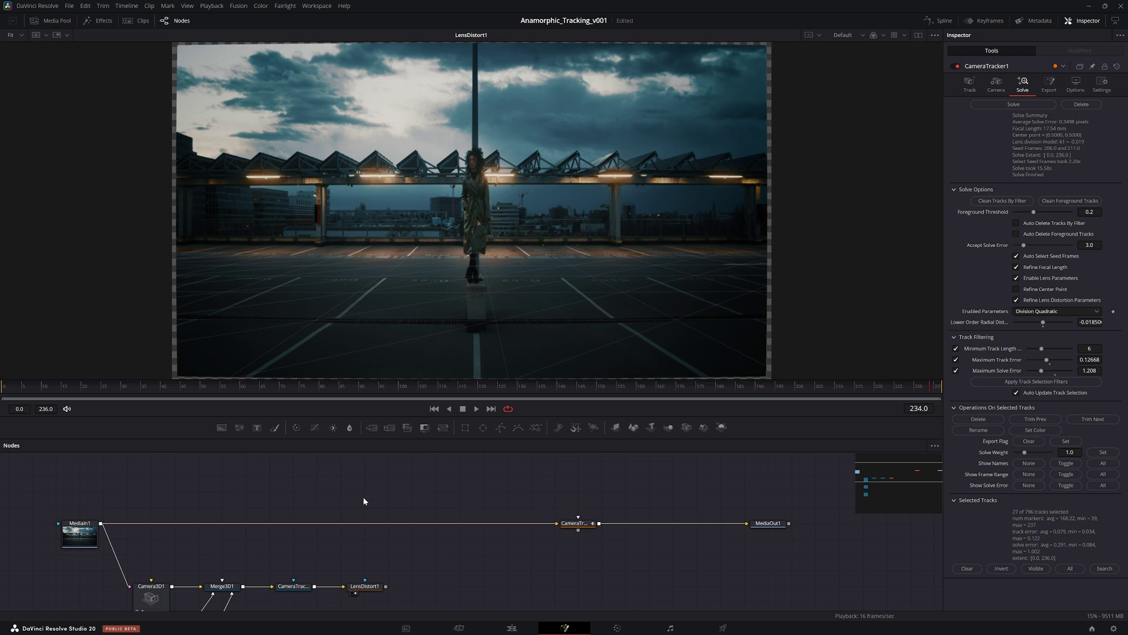
Add a Merge node between MediaIn1 and CameraTracker1 and show it in the viewer
key(shift+space)
key(Return)
key(shift+space)
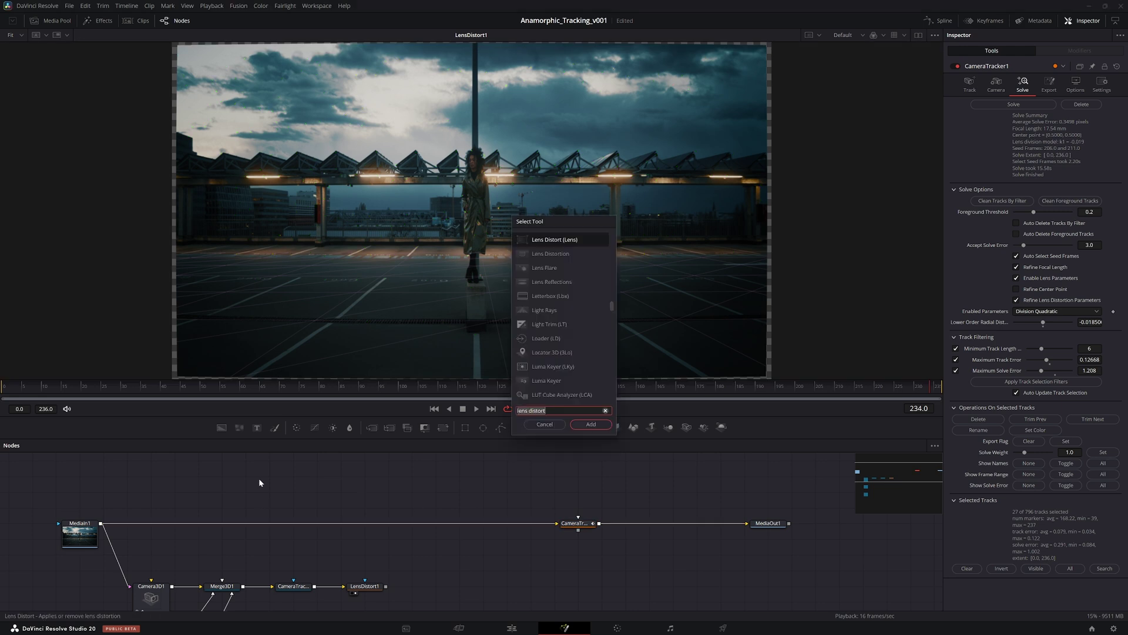
text(merge)
key(Return)
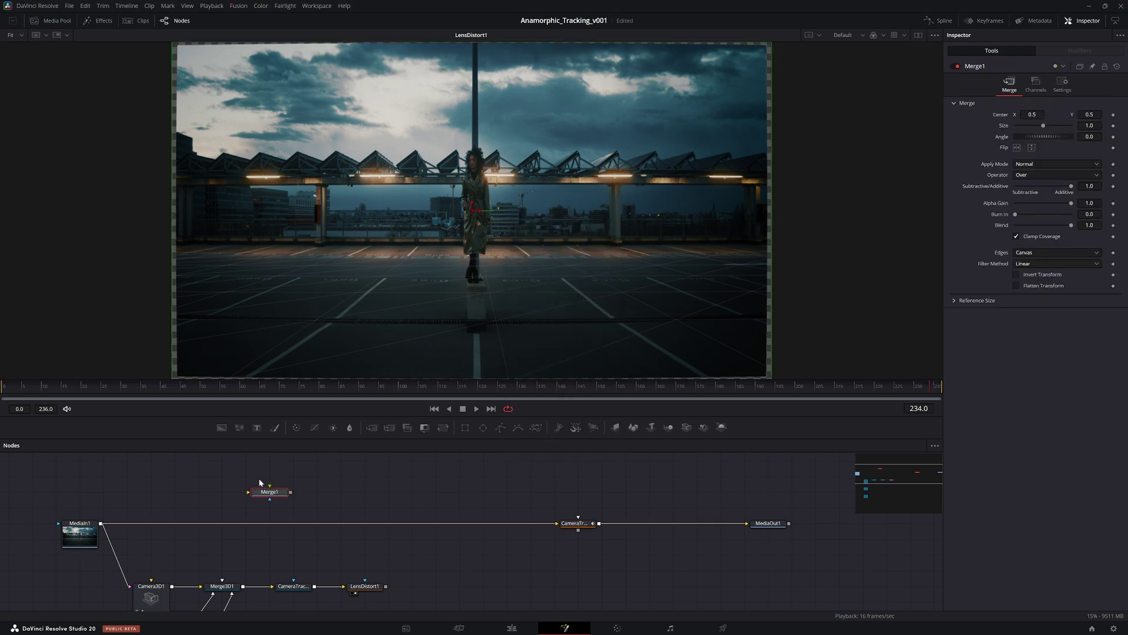
drag(270, 491, 436, 523)
key(1)
Insert a Resize node between MediaIn1 and Merge1 and show it in the viewer
click(335, 503)
key(shift+space)
text(replace)
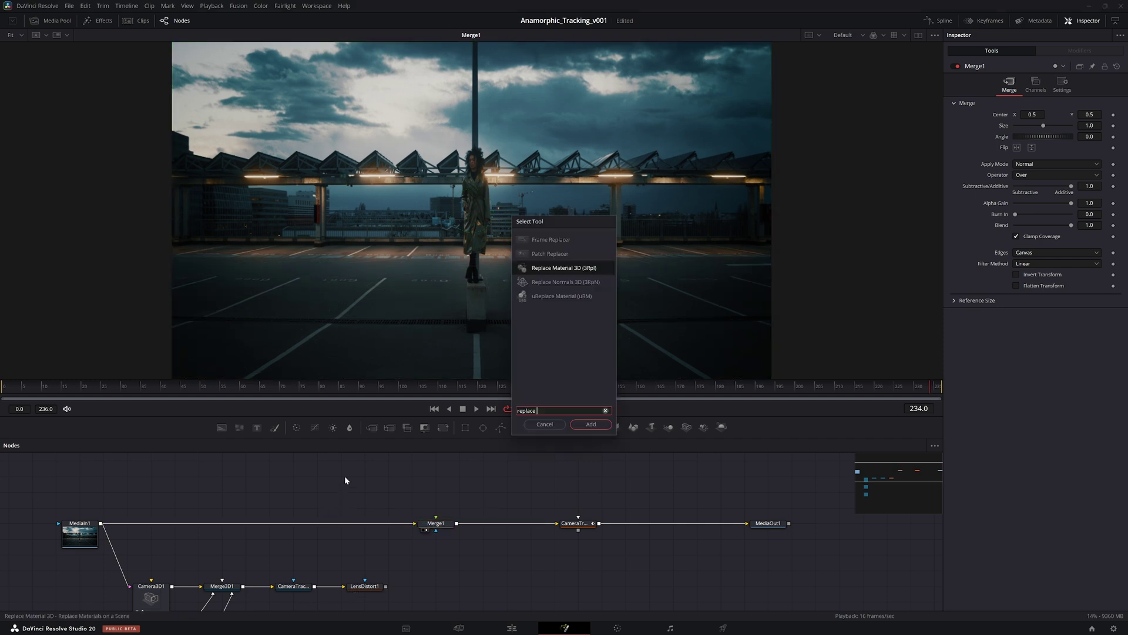
text(resize)
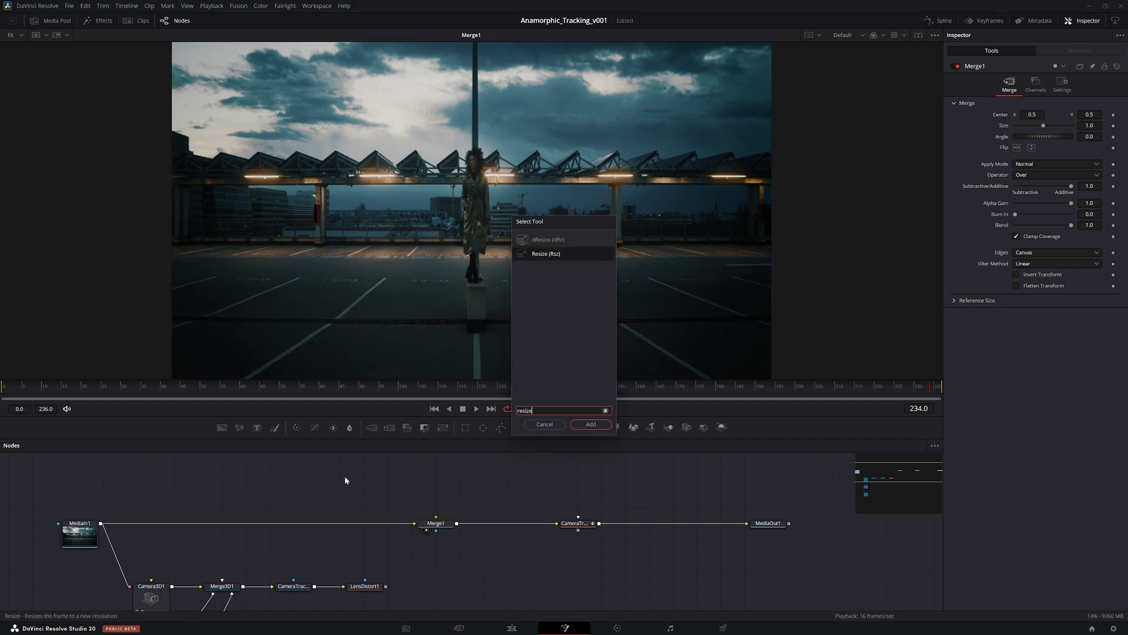
key(Return)
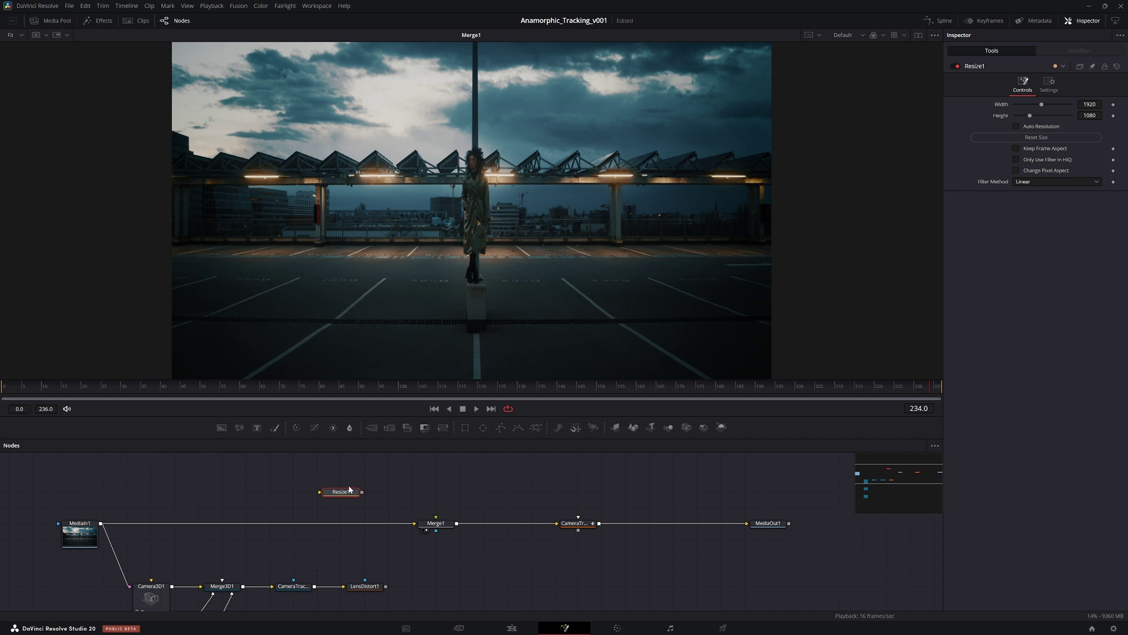
drag(349, 489, 302, 521)
key(1)
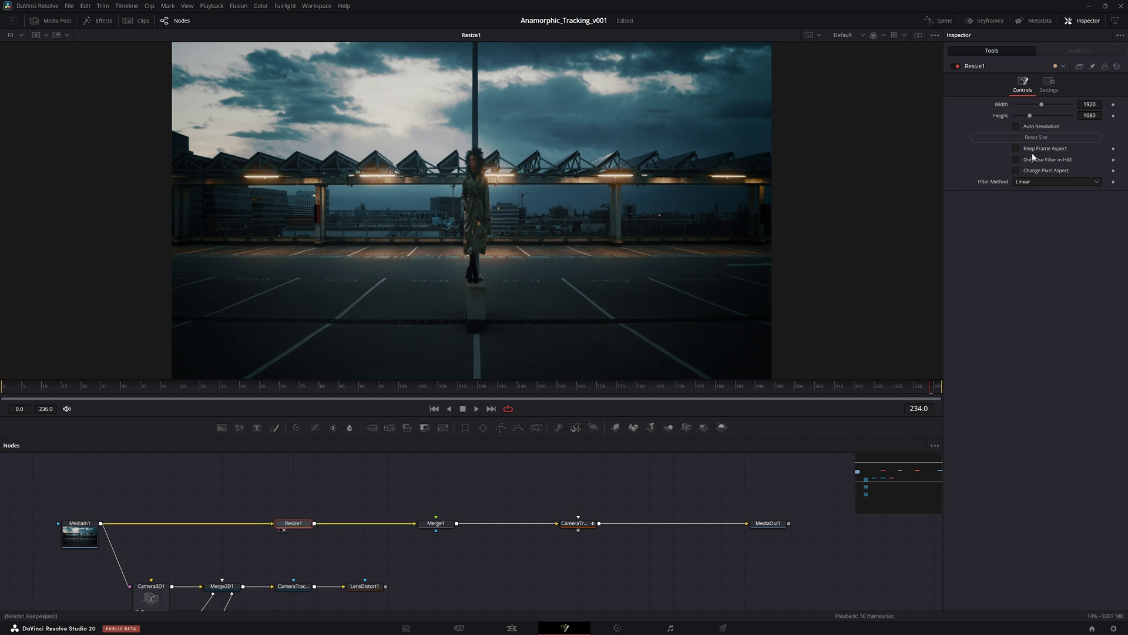
Enable Change Pixel Aspect on Resize1 and set the X pixel aspect to 1.35
click(1016, 170)
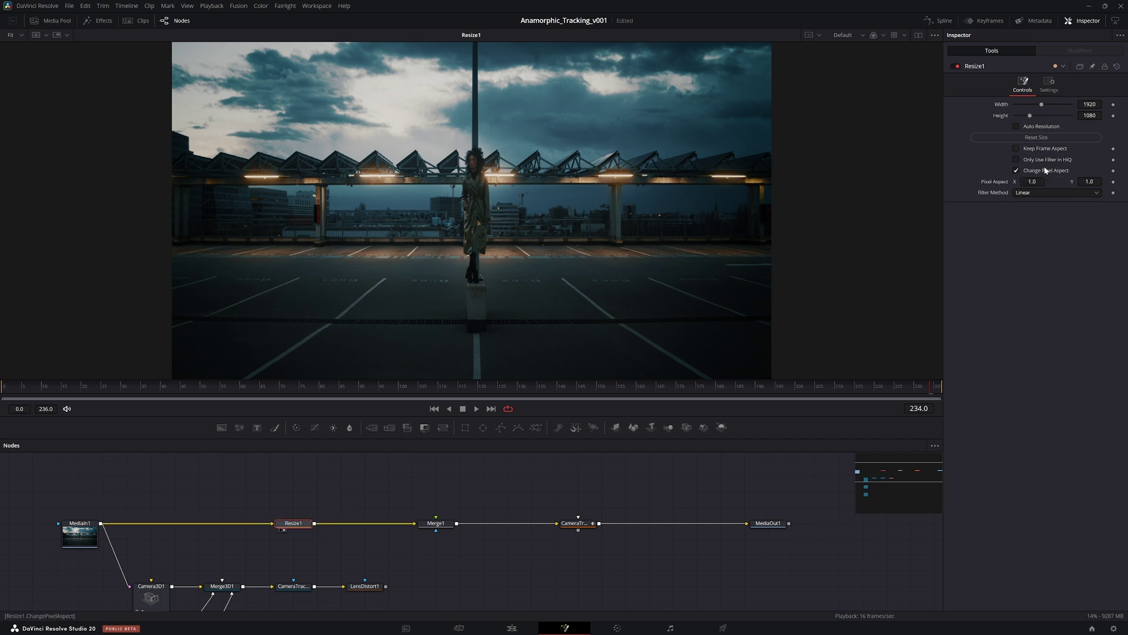
click(1036, 181)
key(BackSpace)
text(35)
key(Return)
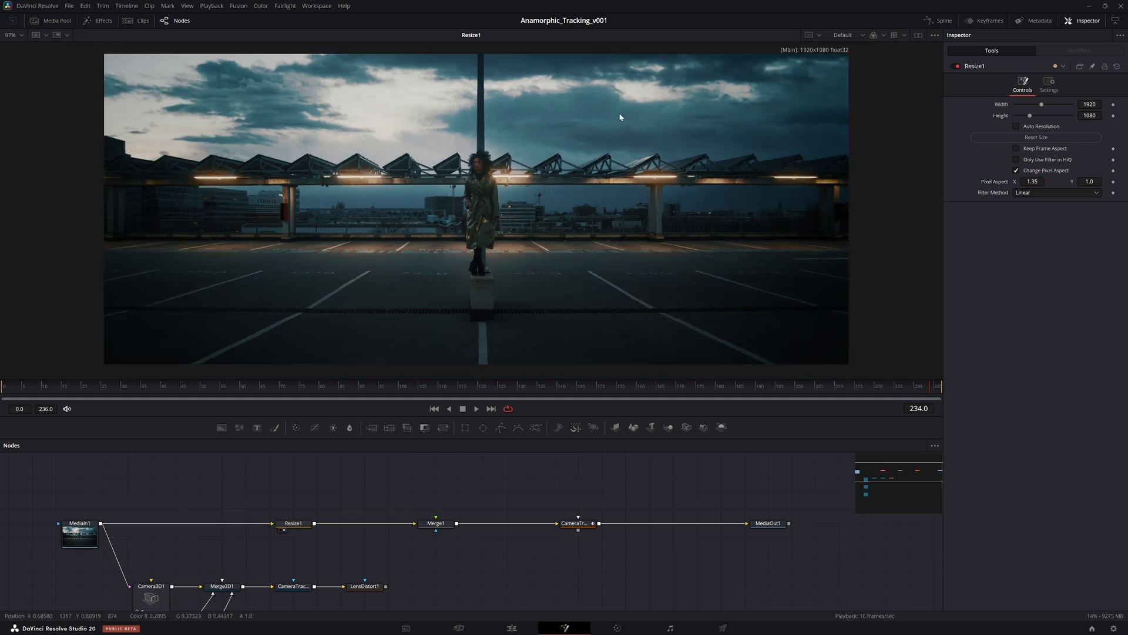
View Merge1, connect LensDistort1 as its foreground and disconnect MediaIn1 from Camera3D1
click(436, 524)
drag(425, 546, 439, 529)
key(2)
drag(386, 585, 435, 522)
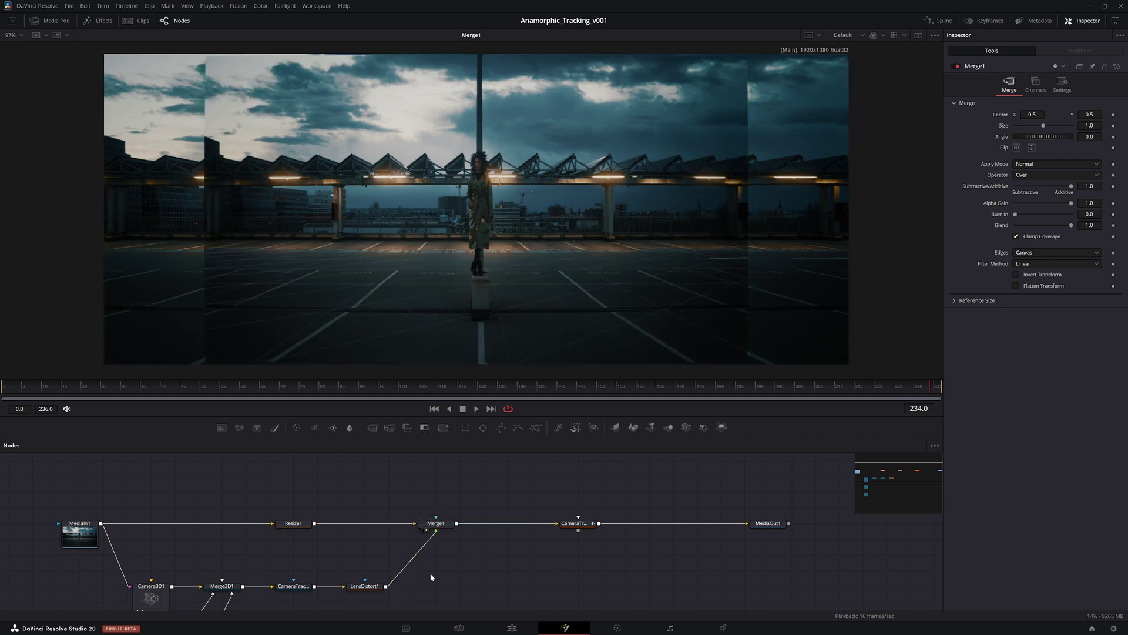
click(127, 581)
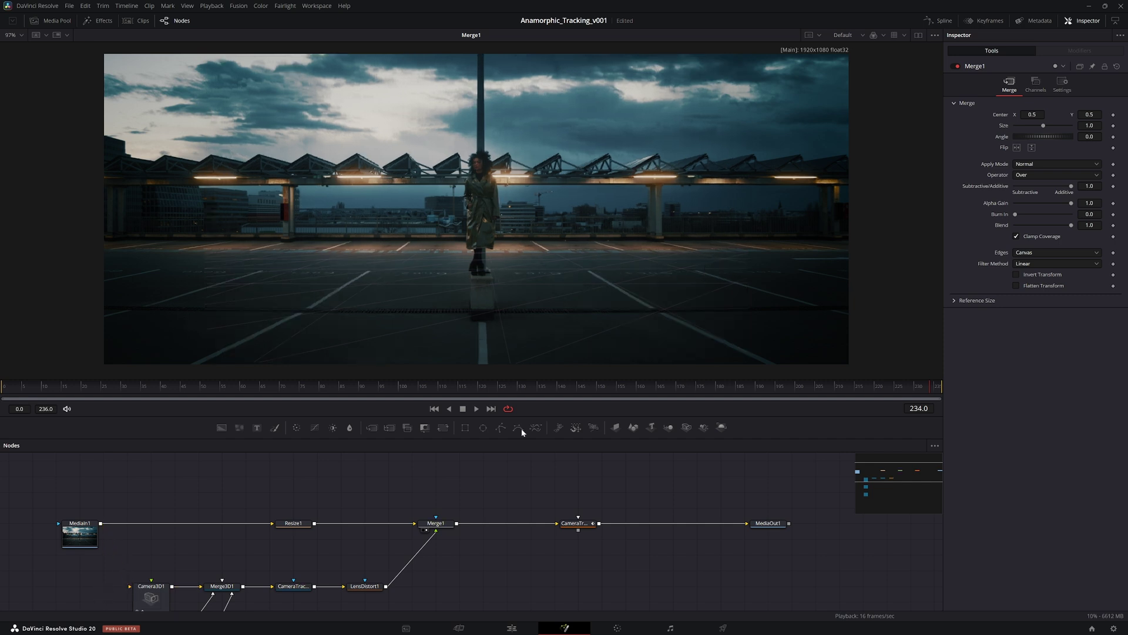
Change the GroundPlane's diffuse material color to white
drag(287, 550, 348, 435)
click(222, 604)
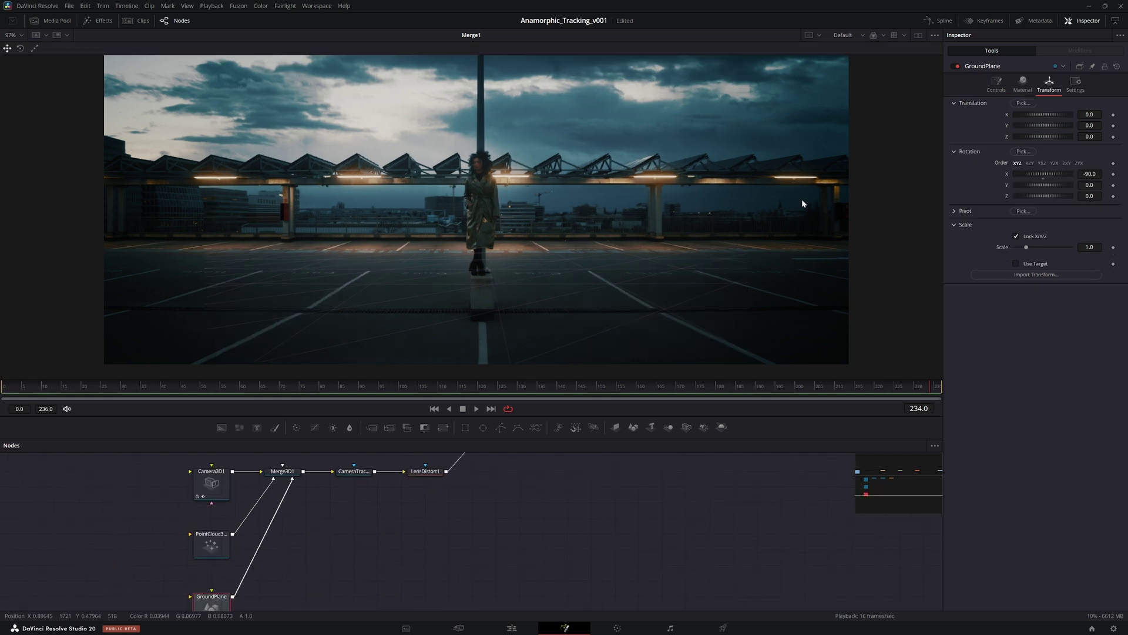
click(1022, 83)
click(1015, 115)
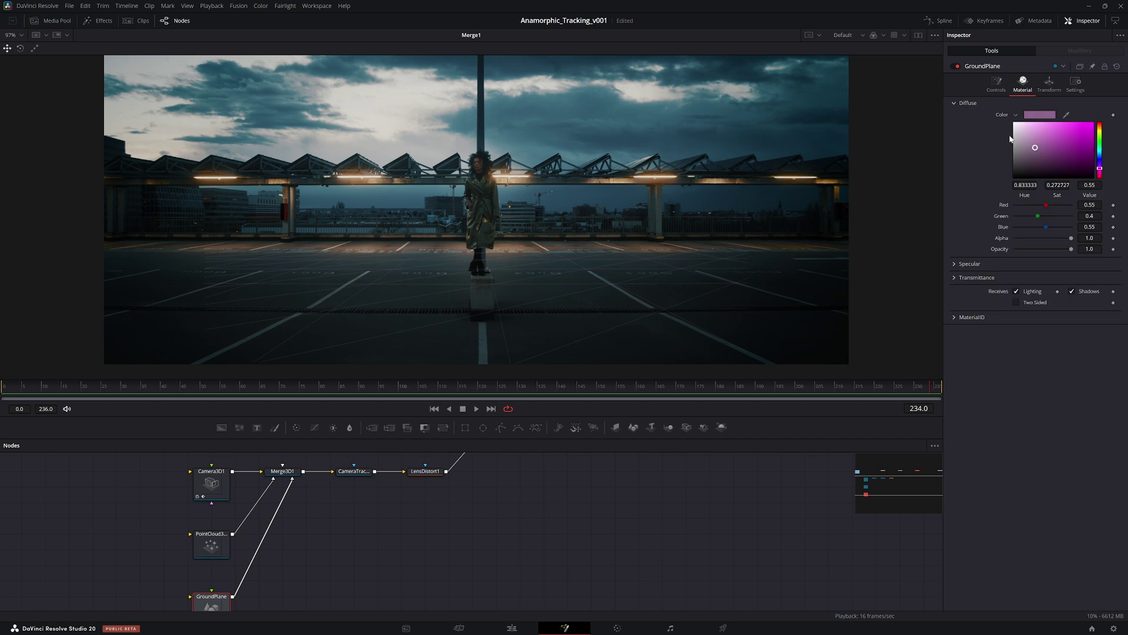
click(1014, 123)
Turn off Auto Resolution on CameraTracker1_Renderer and set its X pixel aspect to 1.35
click(521, 485)
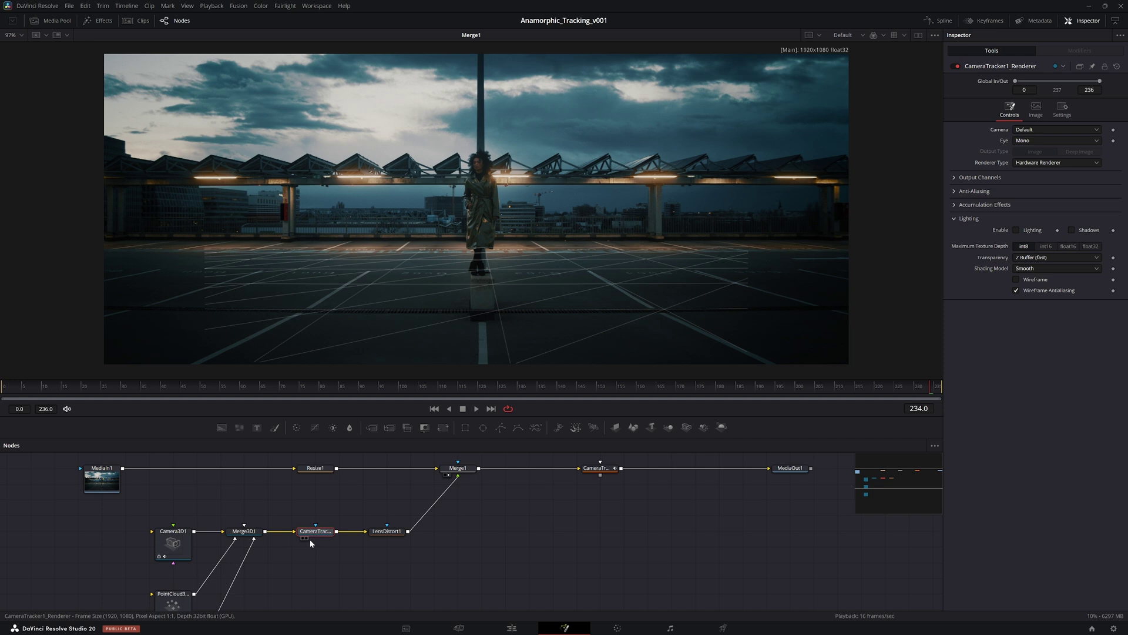
click(1035, 109)
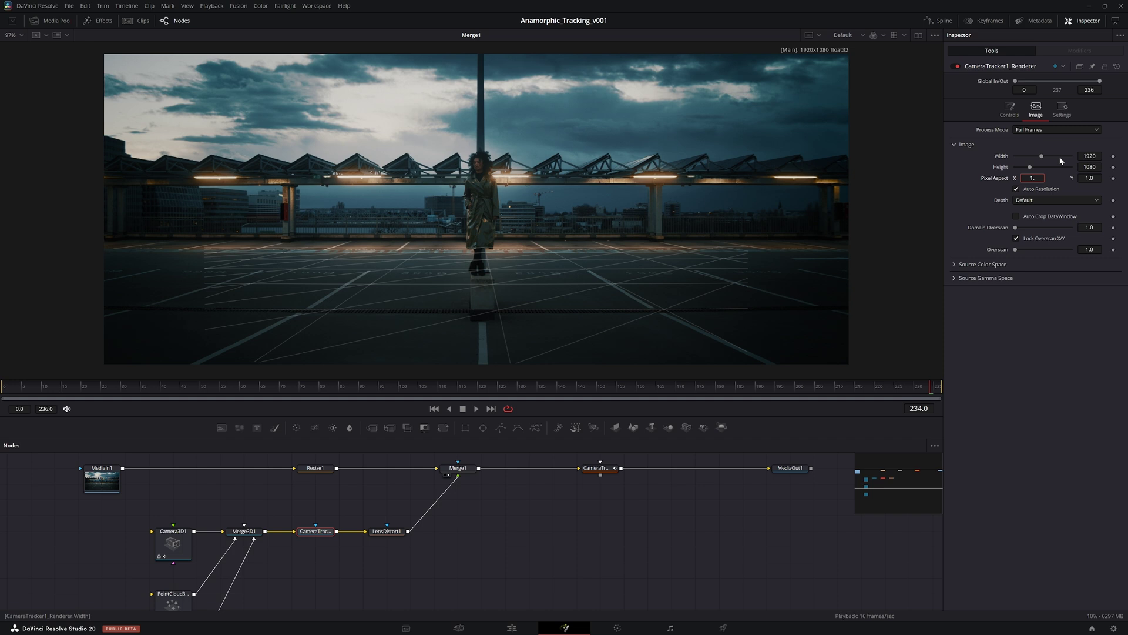
key(Tab)
key(Return)
click(1035, 178)
text(35)
key(Return)
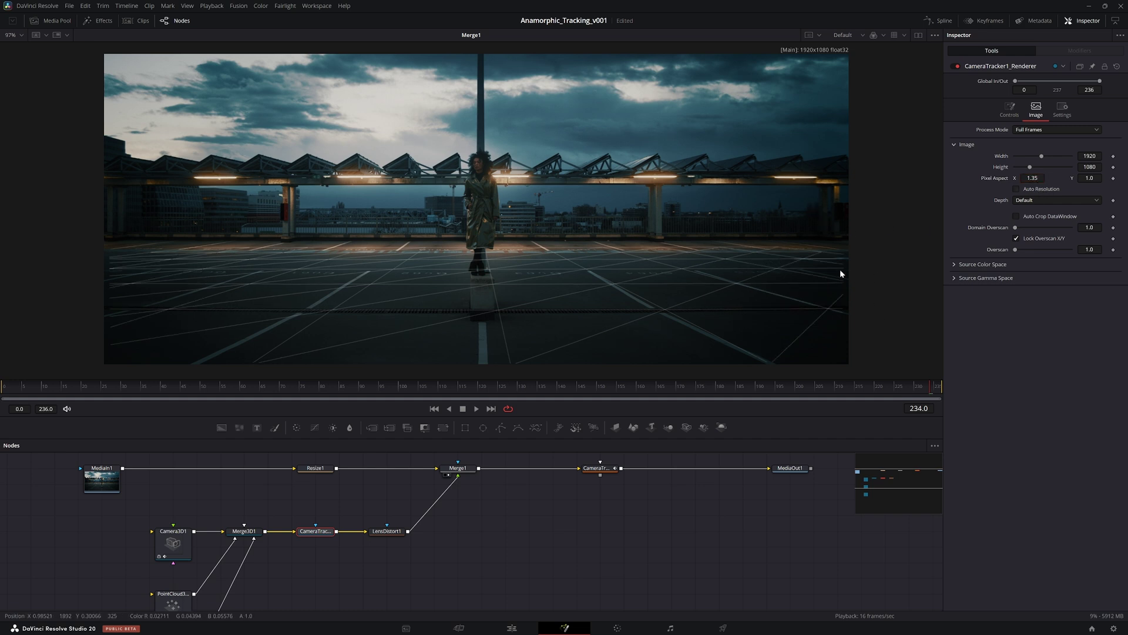
Inspect the grid over the parking lot and toggle LensDistort1 off and on to compare its effect
drag(830, 270, 670, 254)
scroll(690, 250, up, 5)
drag(766, 169, 712, 362)
key(ctrl+f)
click(397, 532)
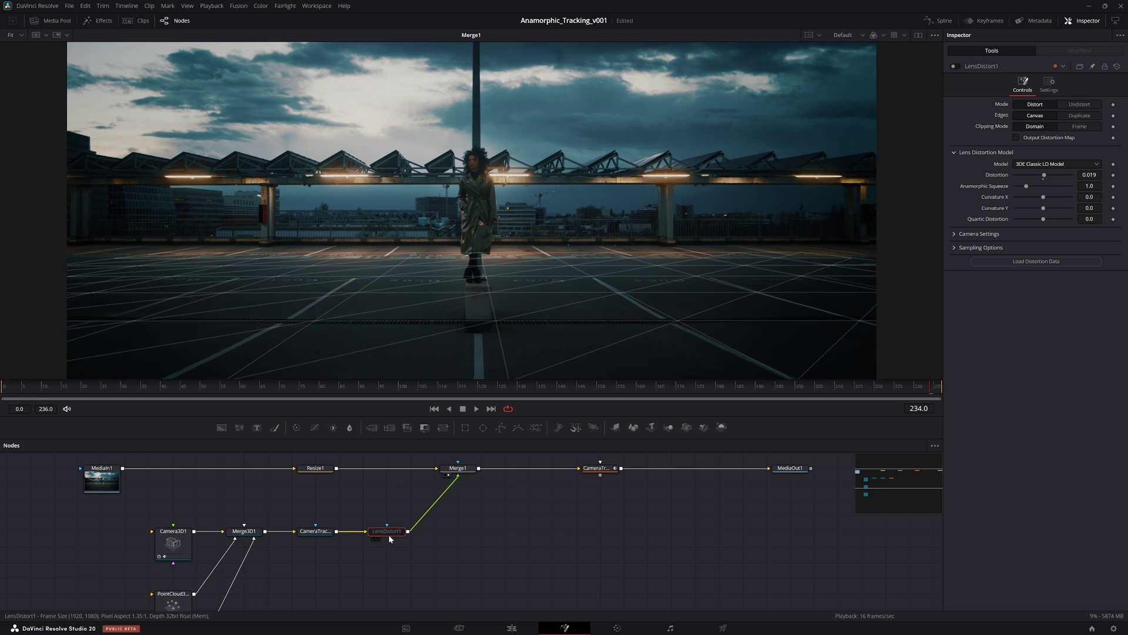
key(ctrl+p)
key(ctrl+p)
key(ctrl+p)
key(ctrl+p)
key(ctrl+p)
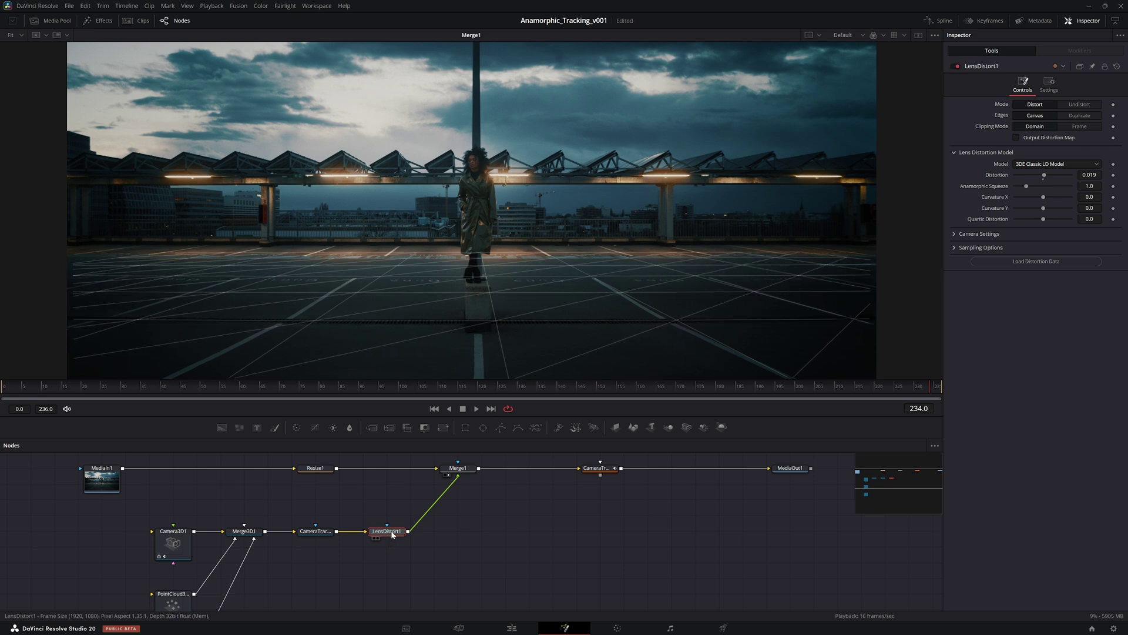
key(ctrl+p)
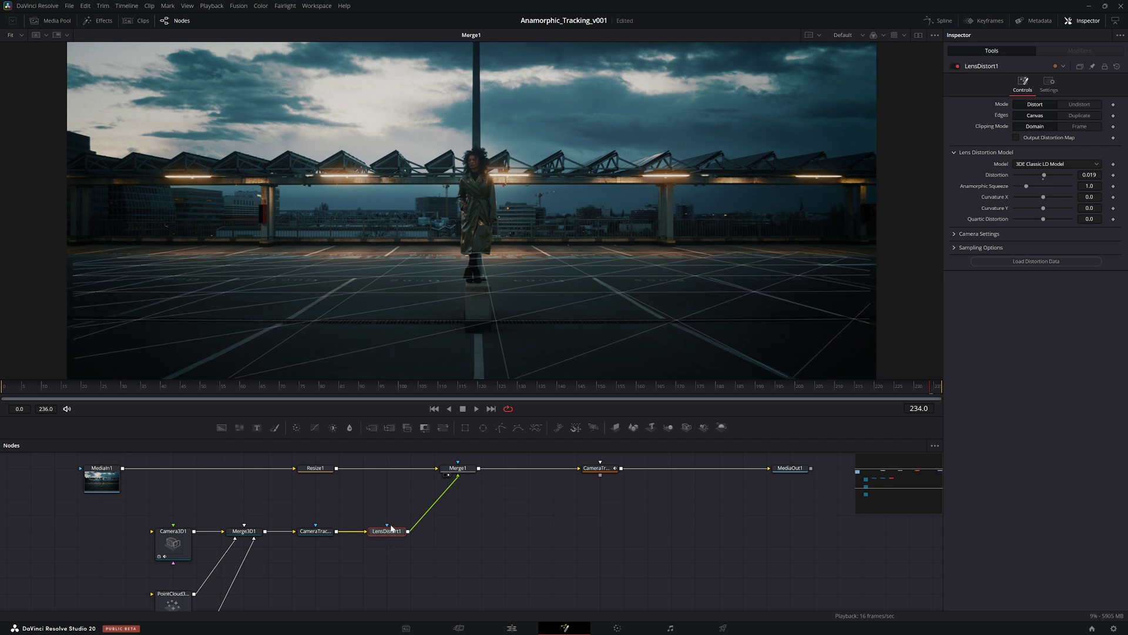
Examine the distorted grid's edges and its alignment with the parking lines up close, then fit the image to the viewer
scroll(257, 277, up, 6)
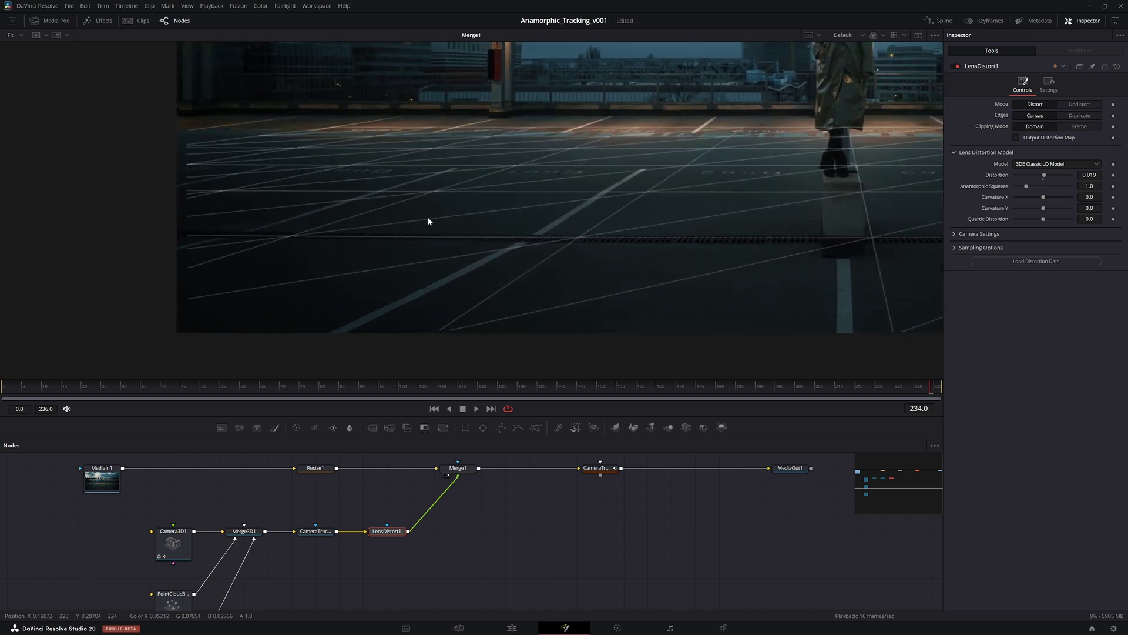
drag(627, 293, 566, 276)
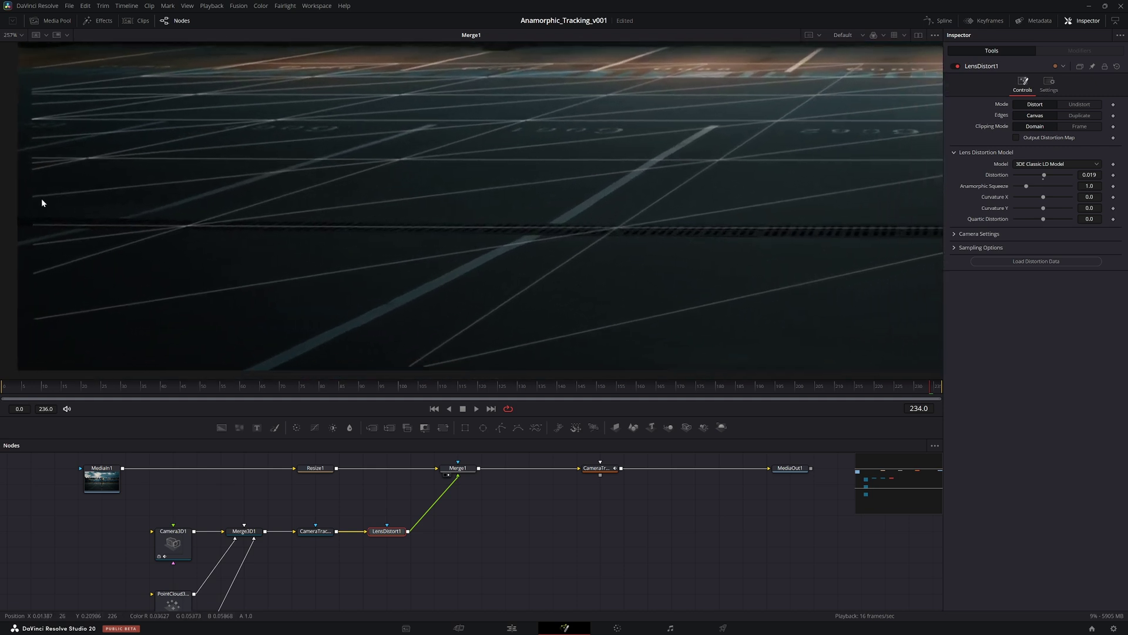
drag(684, 277, 258, 264)
drag(642, 228, 346, 229)
drag(859, 192, 626, 193)
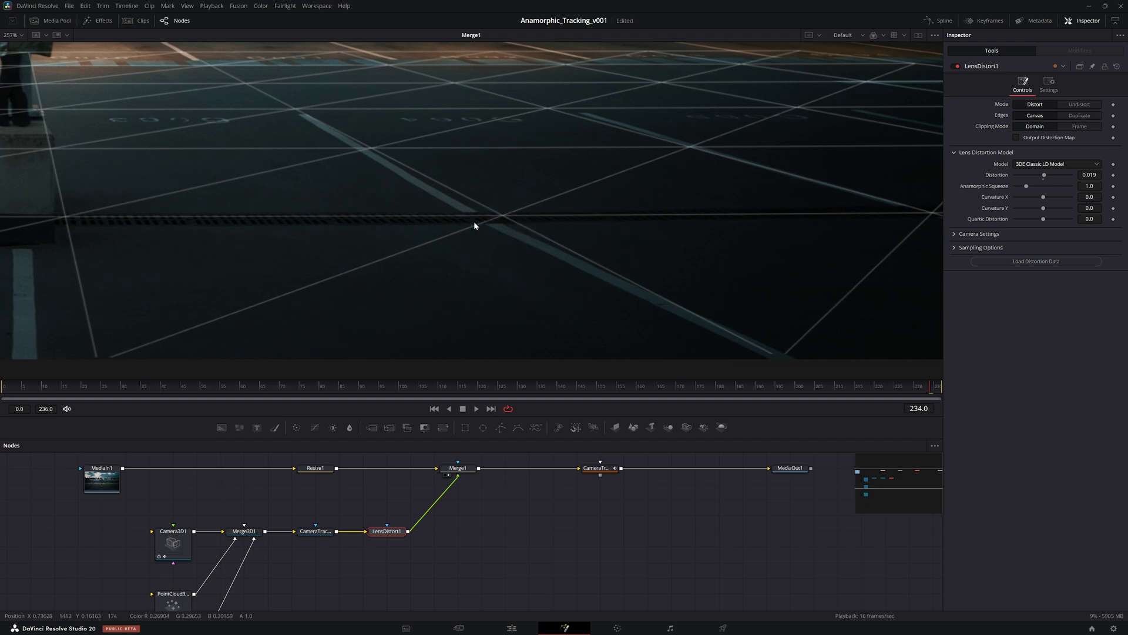
key(shift+z)
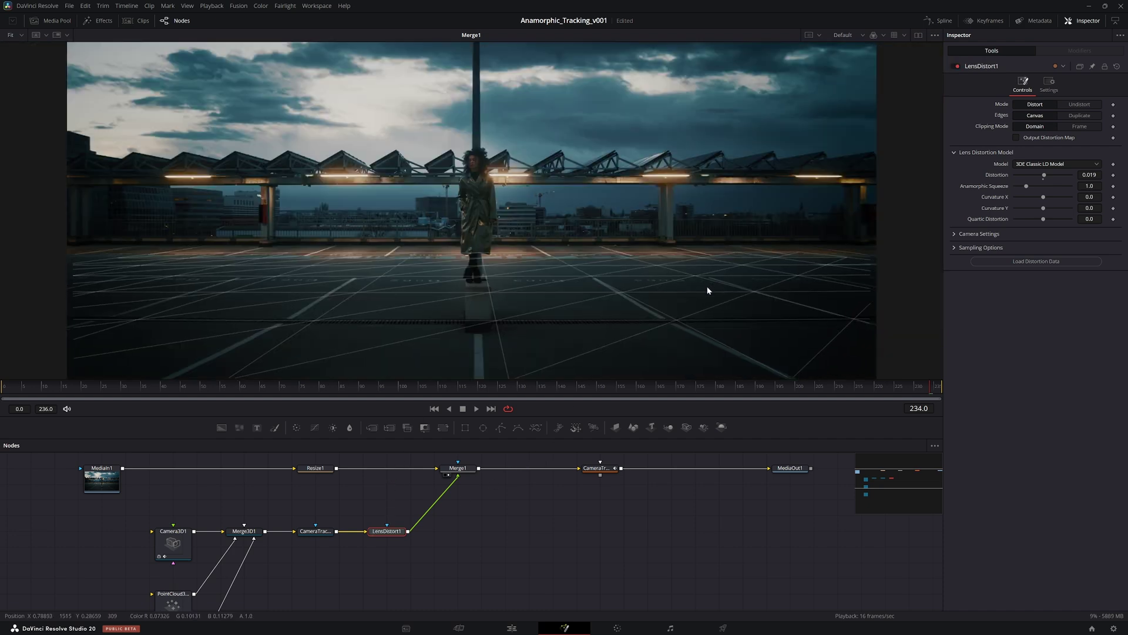
Enable Auto Crop DataWindow on CameraTracker1_Renderer, set Domain Overscan to 1.087 and play back the merged result
click(315, 530)
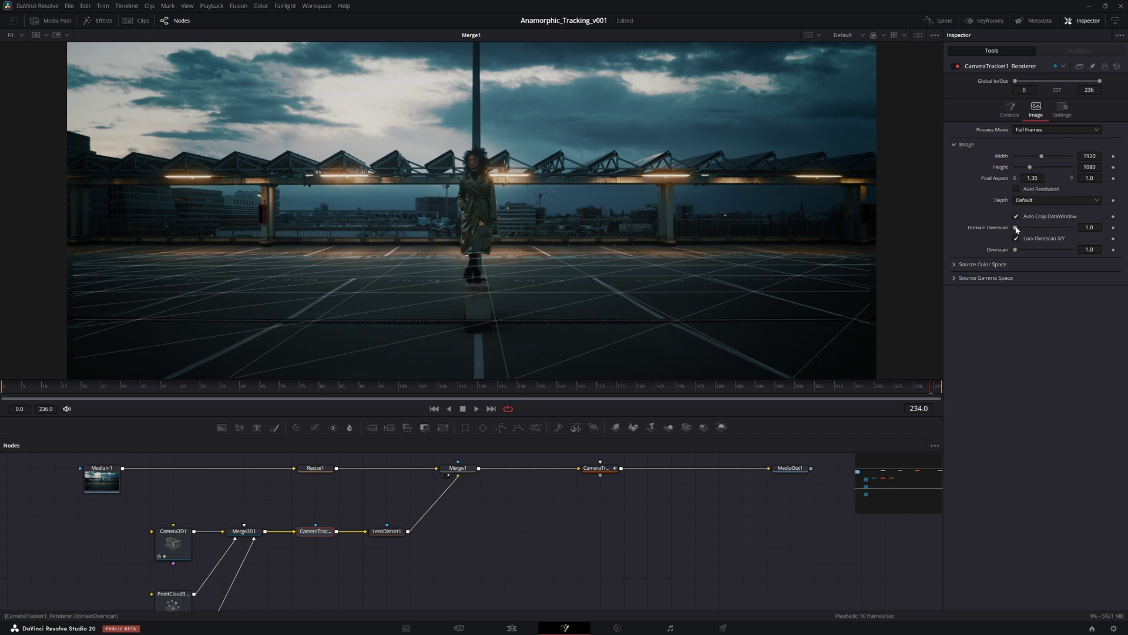
drag(1017, 229, 1020, 230)
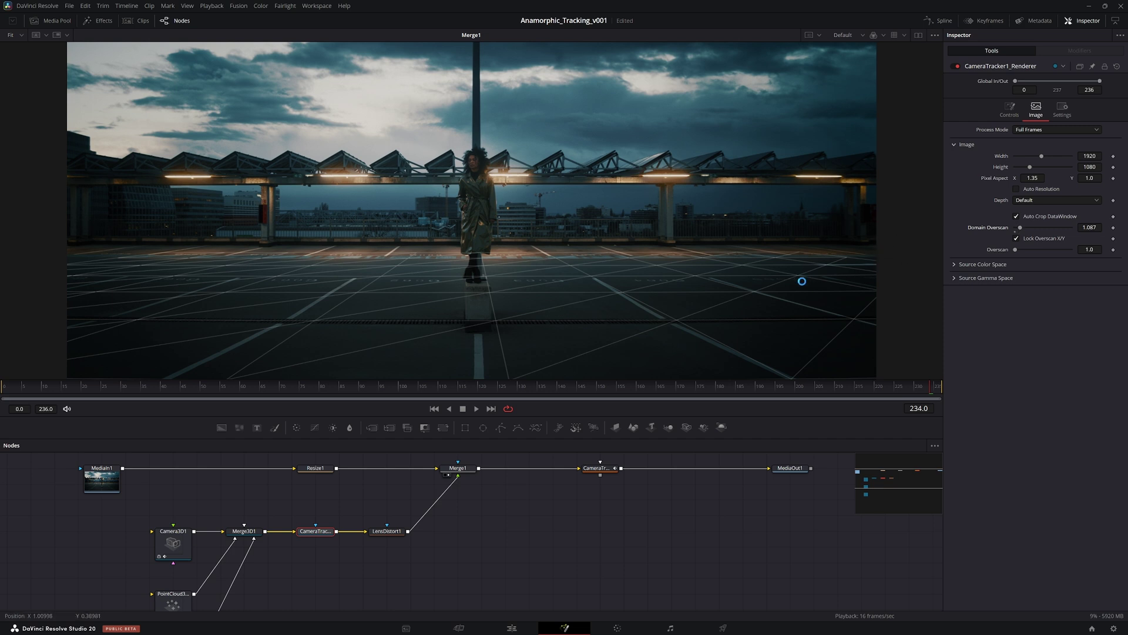
key(space)
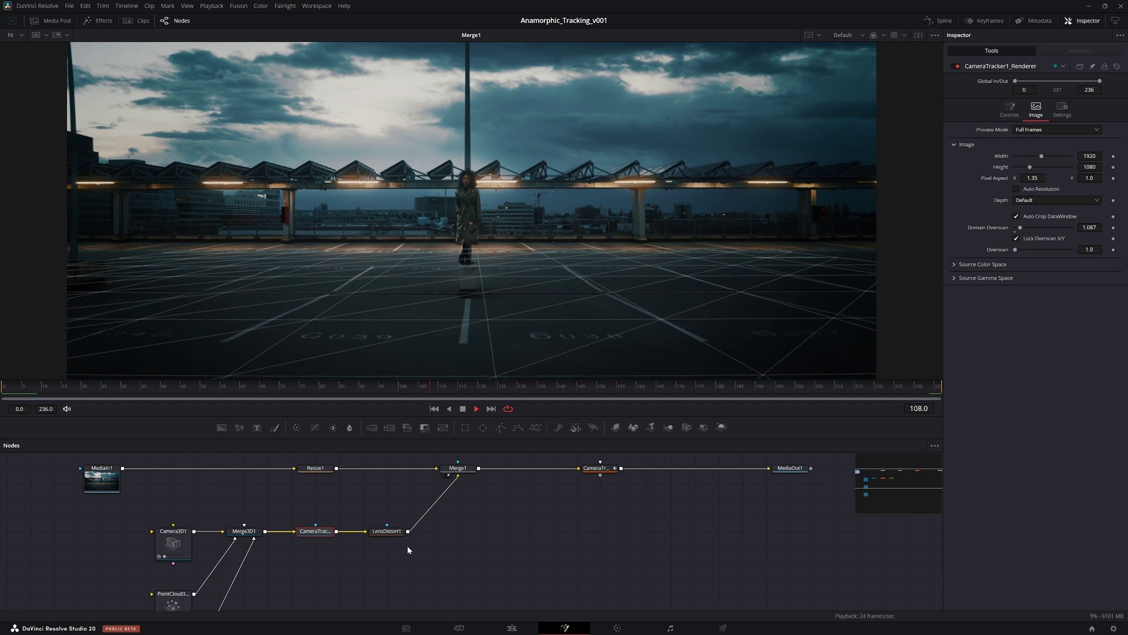
key(space)
Make PointCloud3D1 renderable and play back the clip with the tracking points overlaid
drag(267, 569, 375, 492)
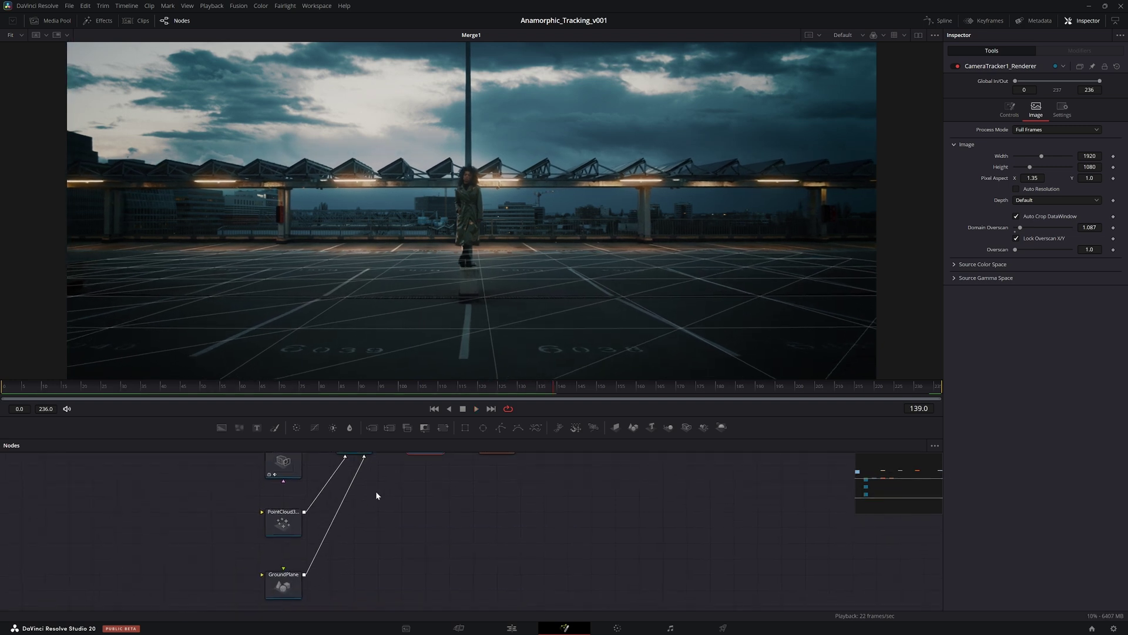
click(283, 520)
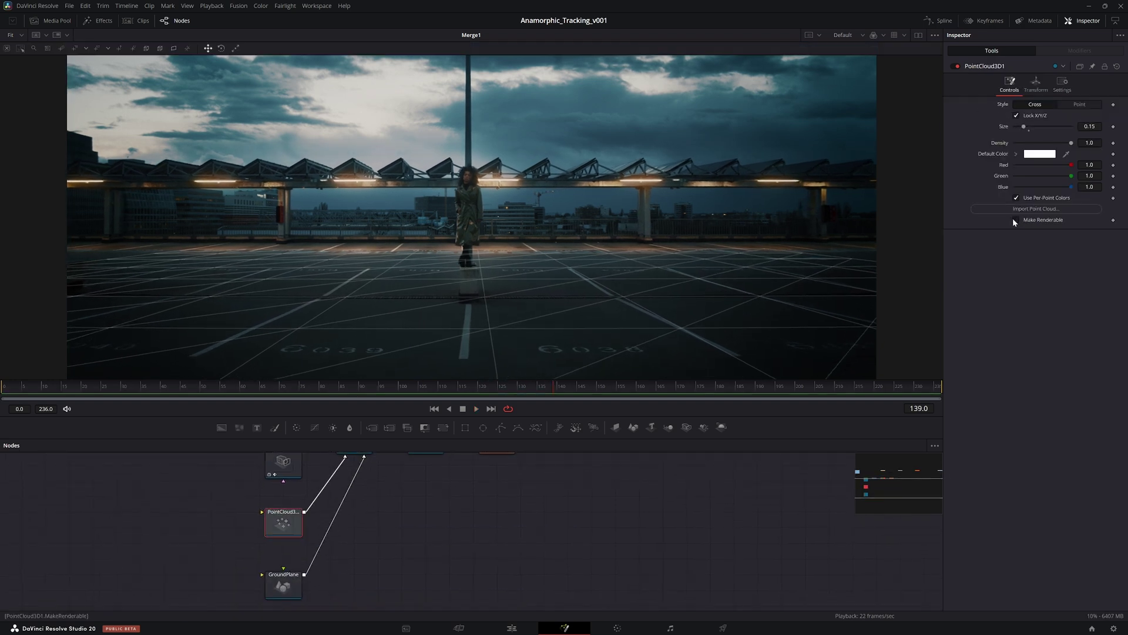
click(1016, 220)
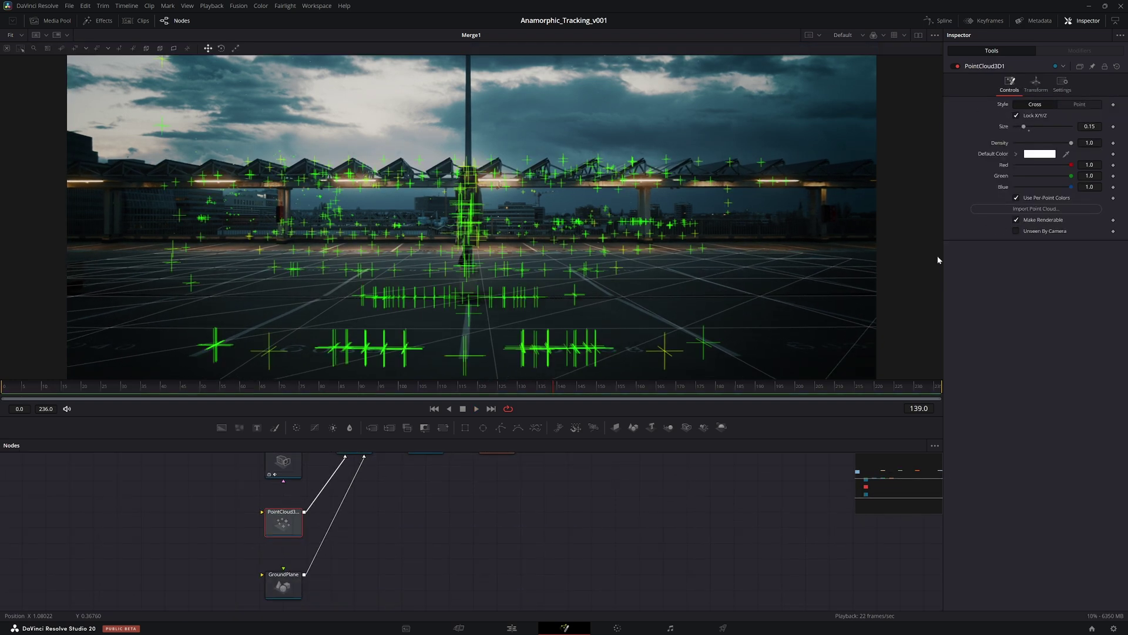
click(460, 494)
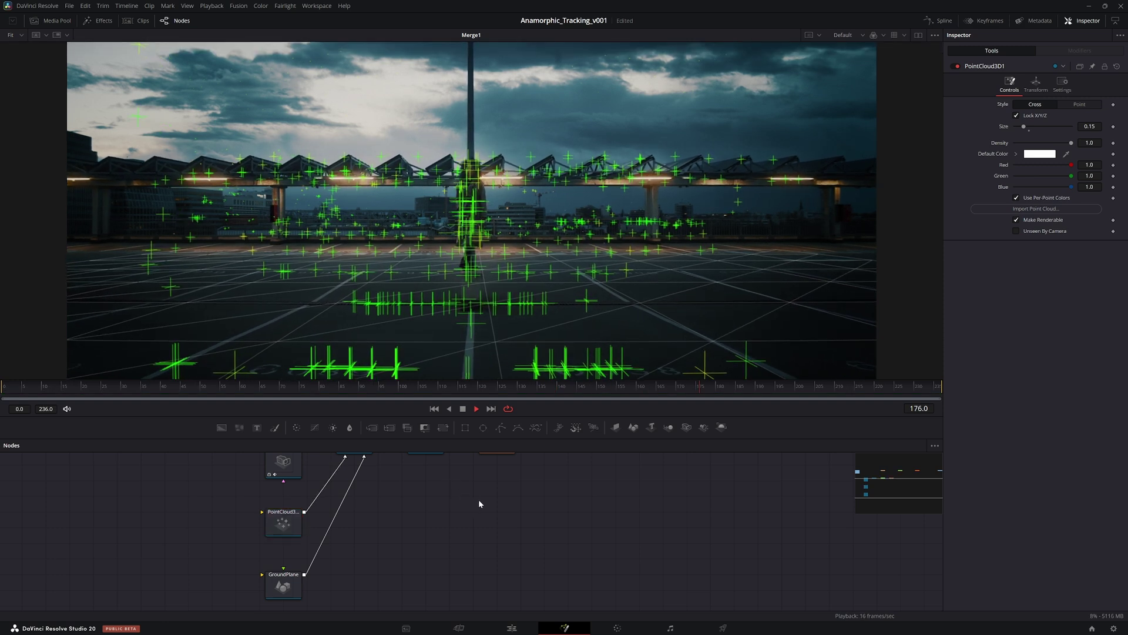
Space the Camera3D1, PointCloud3D1 and GroundPlane nodes further from Merge3D1 and start adding a new node to the 3D scene
scroll(350, 562, down, 2)
drag(255, 478, 334, 588)
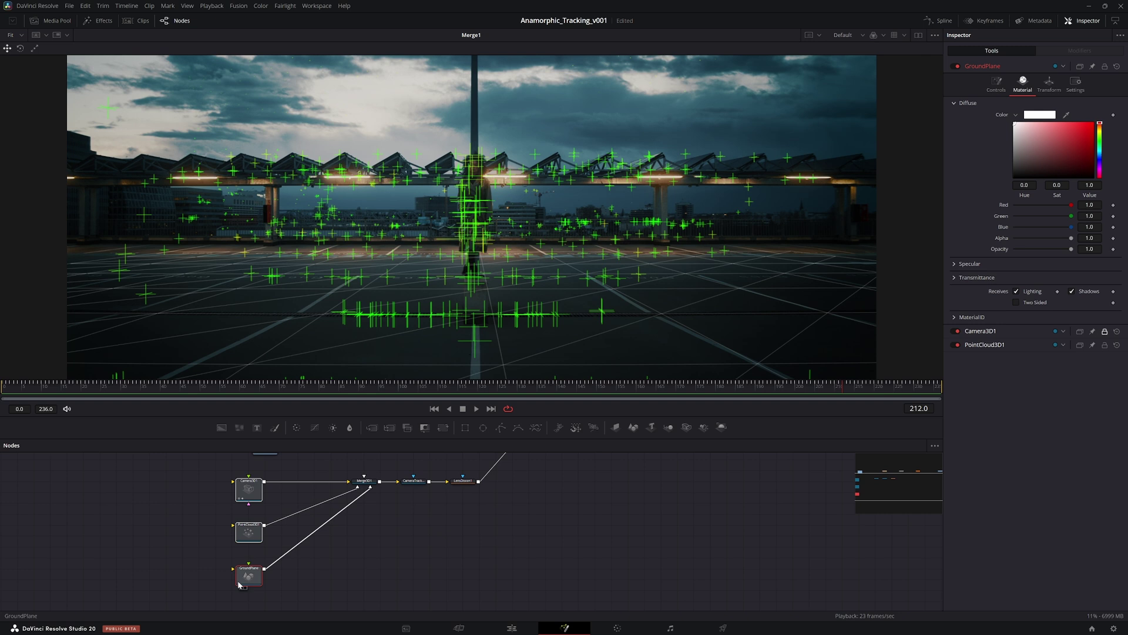
key(shift+space)
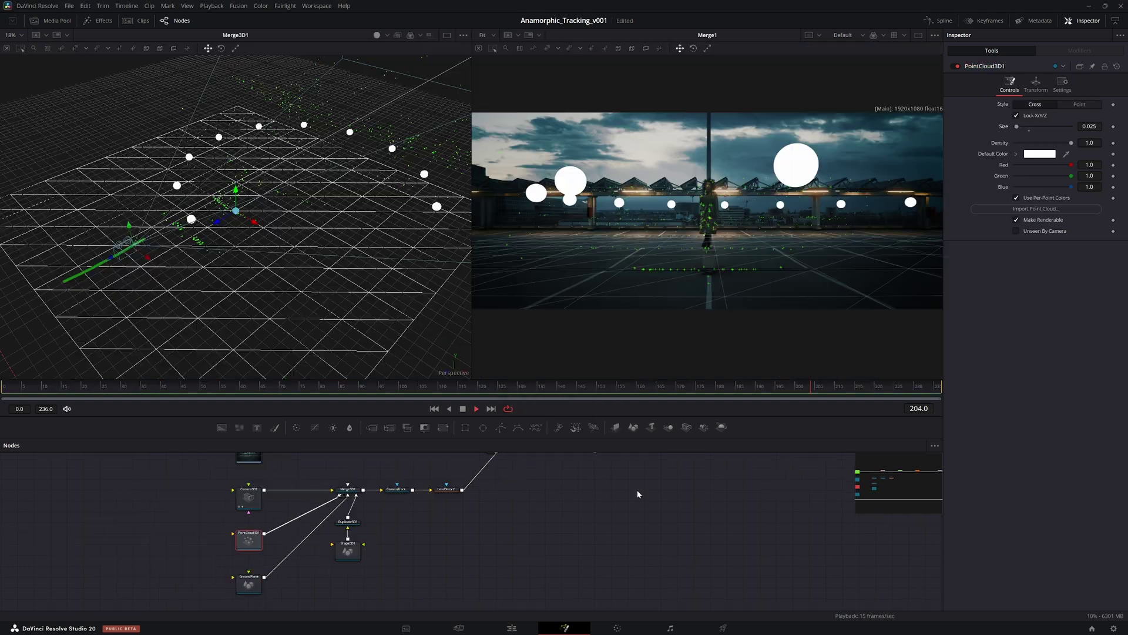